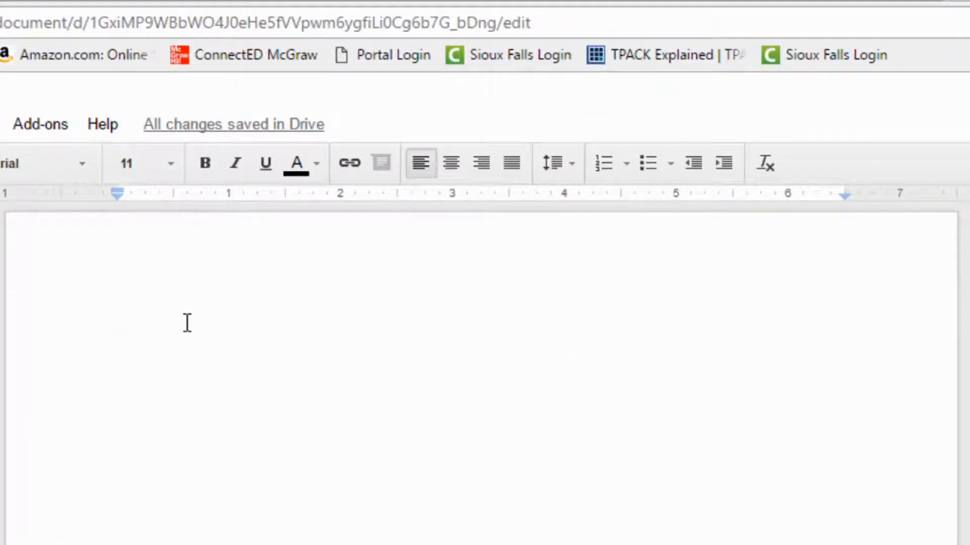
# Type 'Add text as you see fit.', correcting the capital 'Text' to lowercase.
pyautogui.write('Add ')
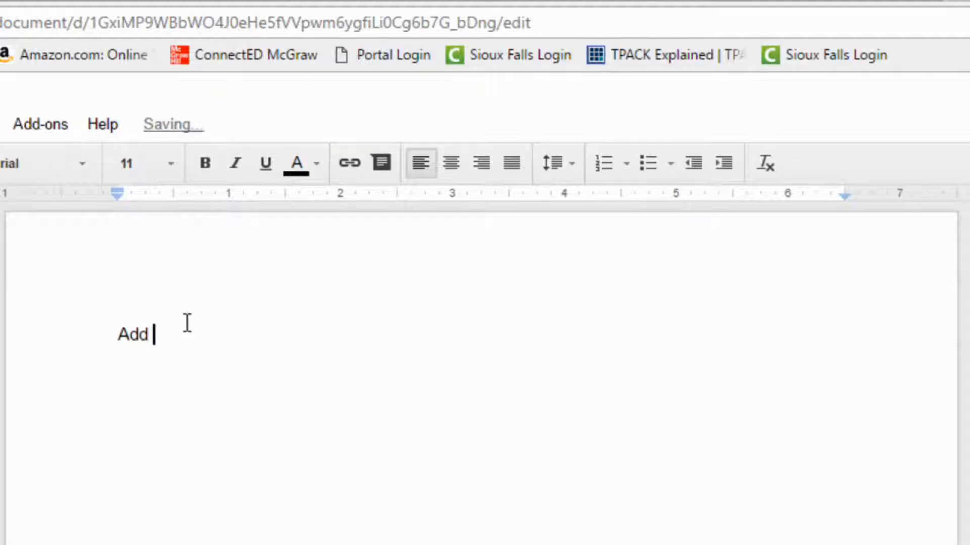
pyautogui.write('Text as you see fit.')
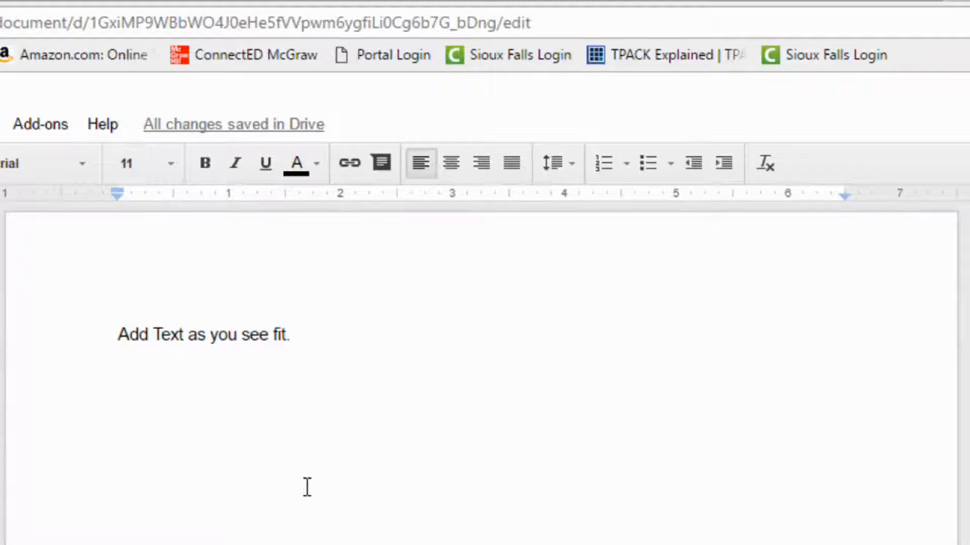
pyautogui.press('BackSpace')
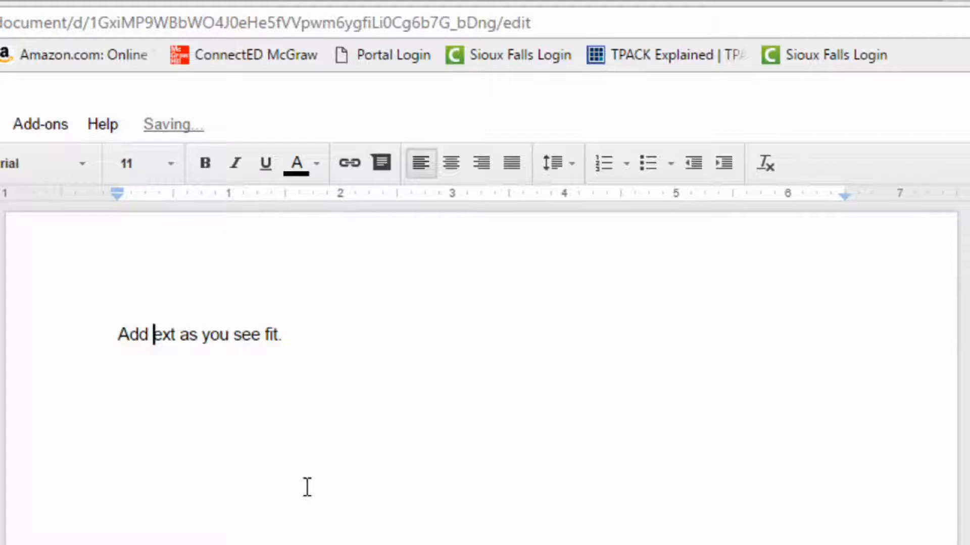
pyautogui.write('t')
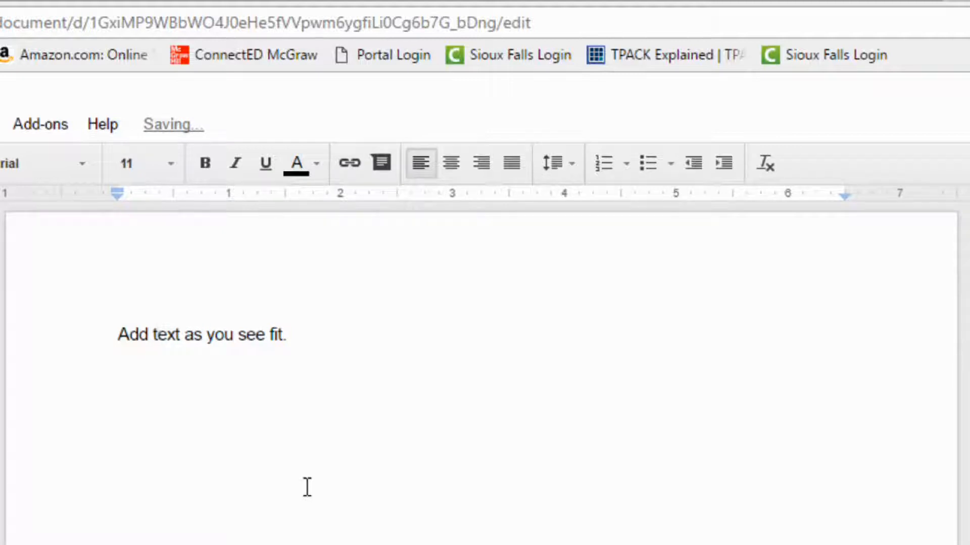
# Practise word, sentence and drag selections, ending with 'you see fit' selected.
pyautogui.doubleClick(225, 337)
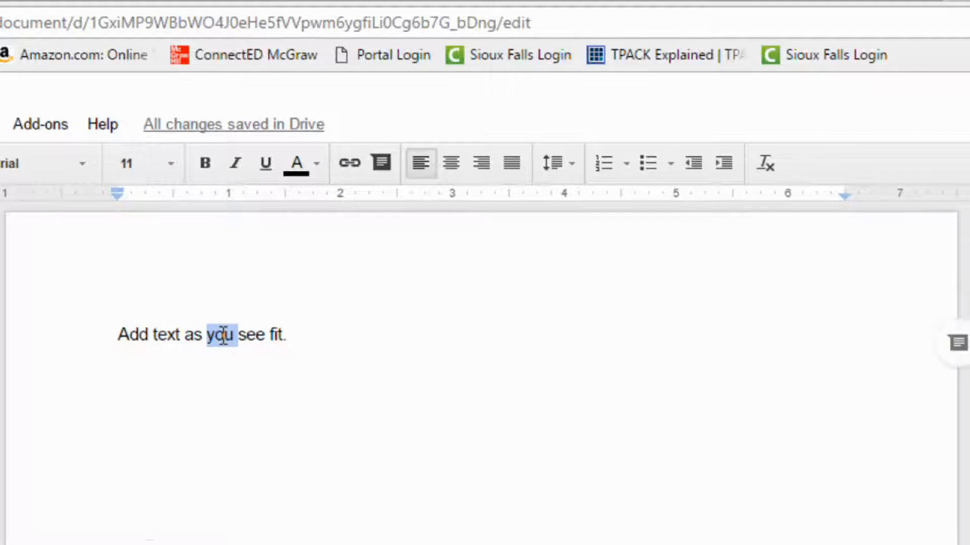
pyautogui.tripleClick(223, 336)
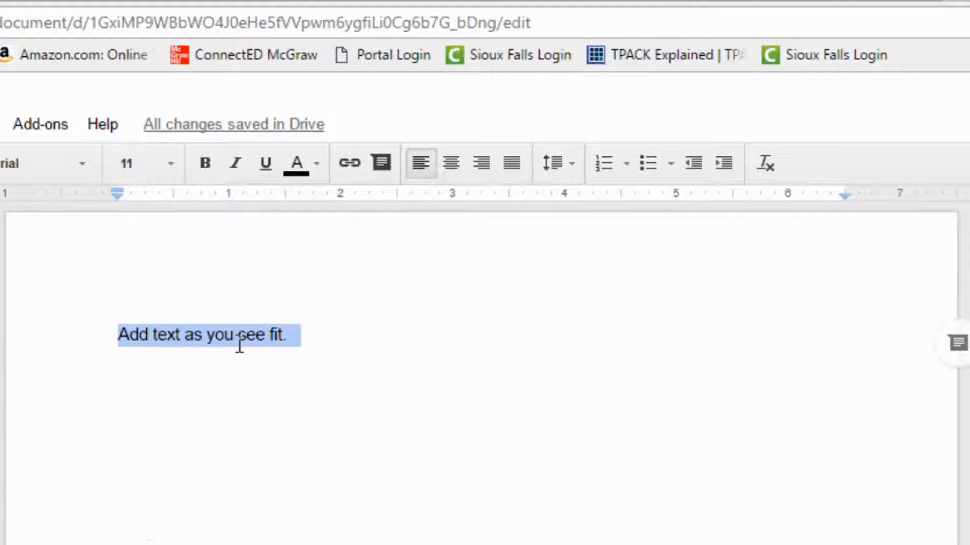
pyautogui.click(216, 422)
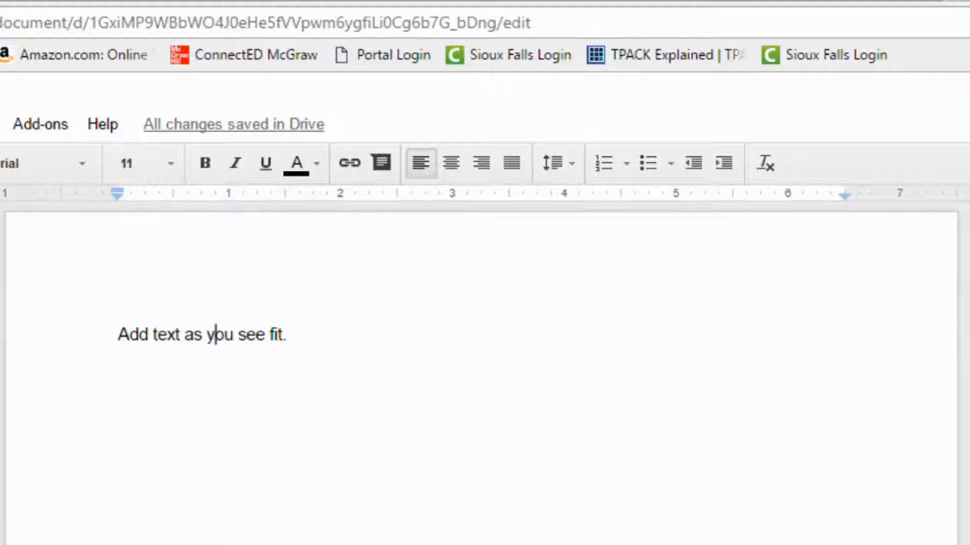
pyautogui.click(55, 332)
pyautogui.doubleClick(69, 330)
pyautogui.click(70, 330)
pyautogui.moveTo(115, 334); pyautogui.dragTo(149, 336)
pyautogui.click(275, 335)
pyautogui.click(148, 335)
pyautogui.moveTo(277, 334); pyautogui.dragTo(211, 348)
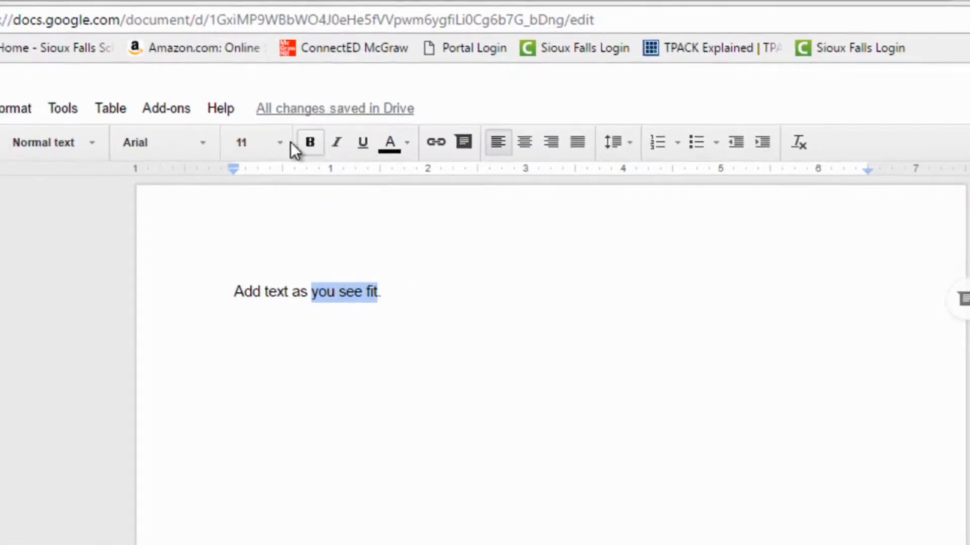
# Set 'you see fit' to 18 pt in the Crimson Text font.
pyautogui.click(281, 143)
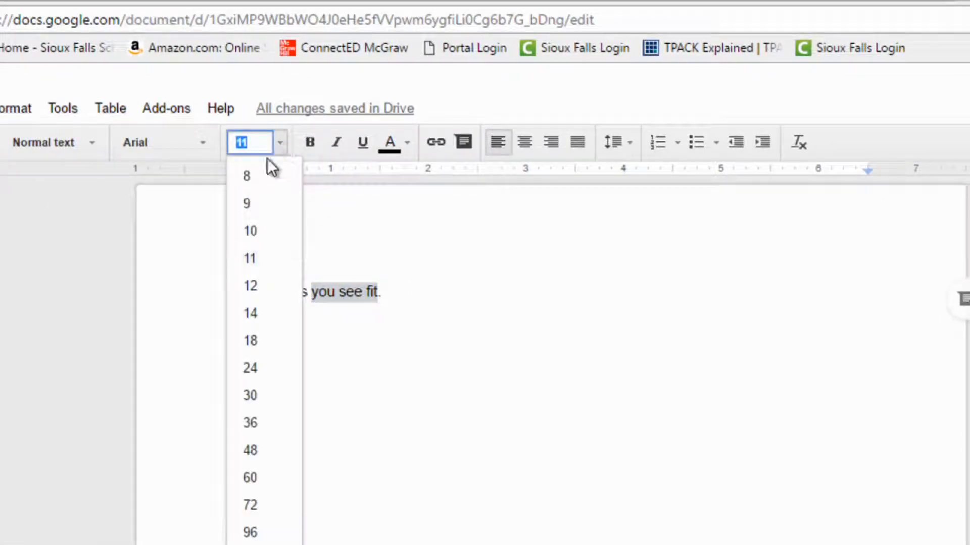
pyautogui.click(250, 340)
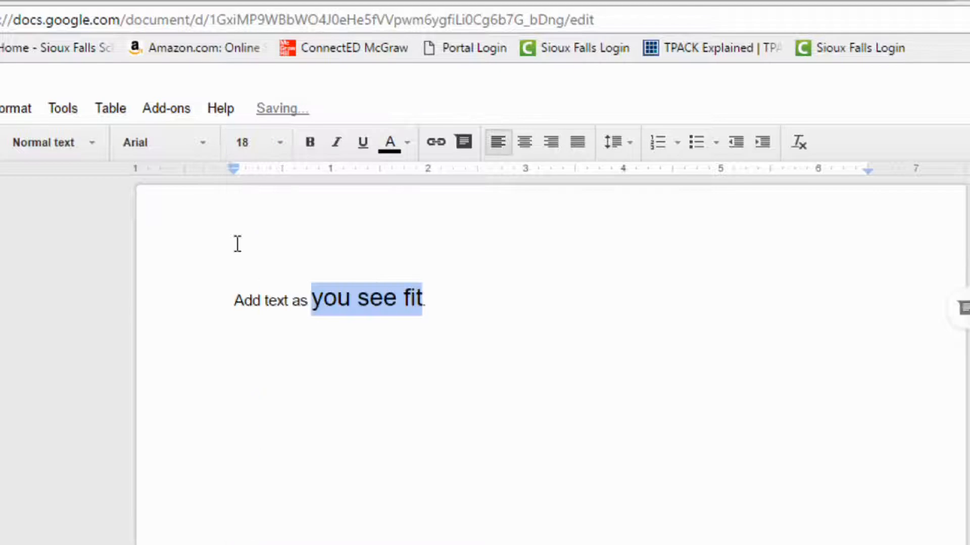
pyautogui.click(206, 141)
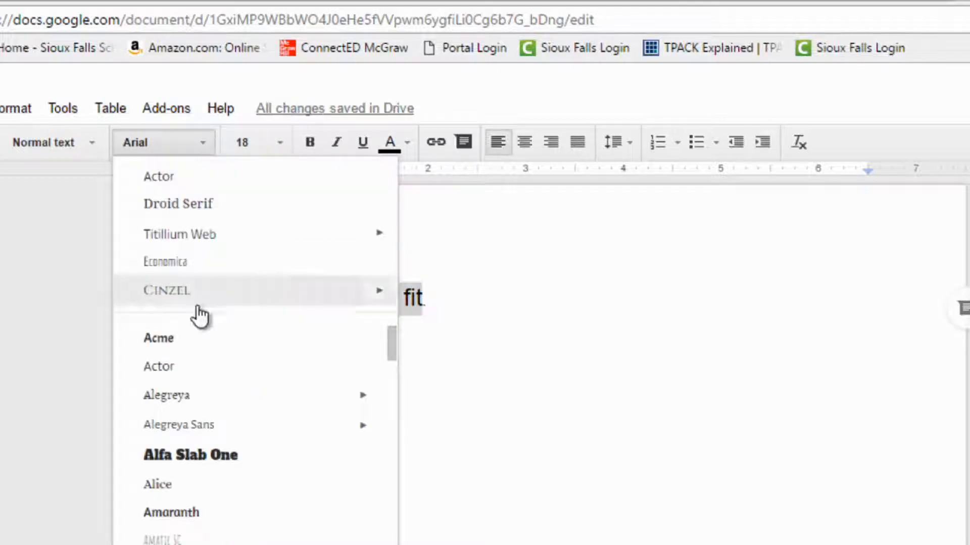
pyautogui.scroll(-10, 191, 455)
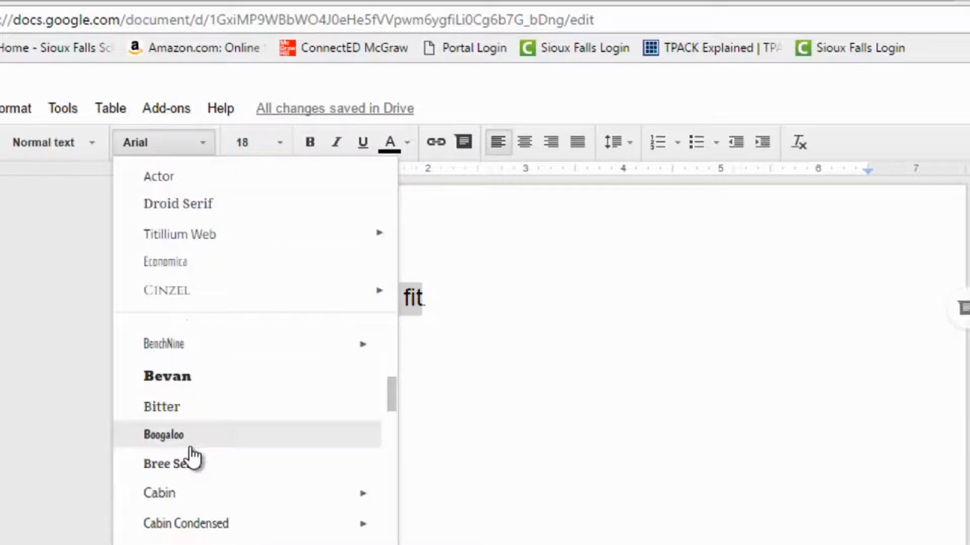
pyautogui.scroll(-10, 191, 472)
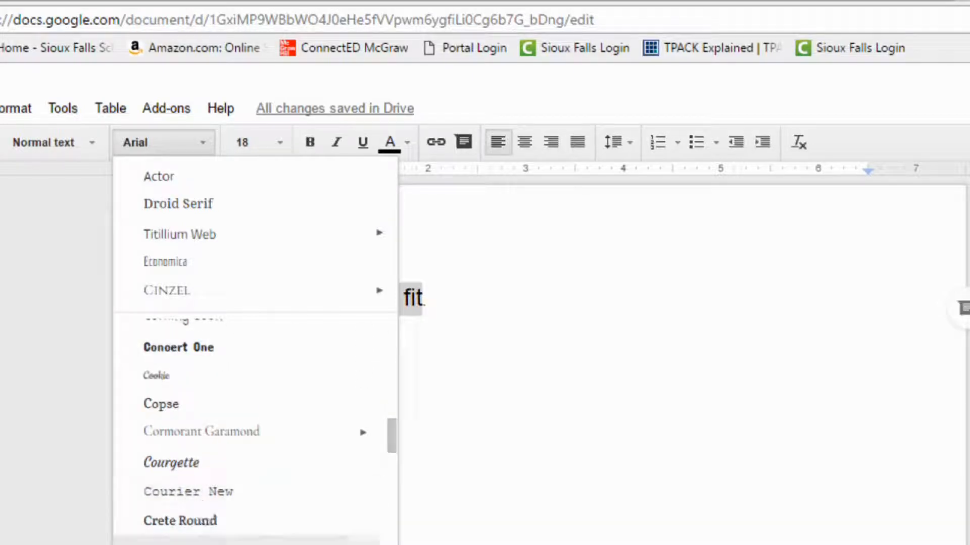
pyautogui.click(190, 543)
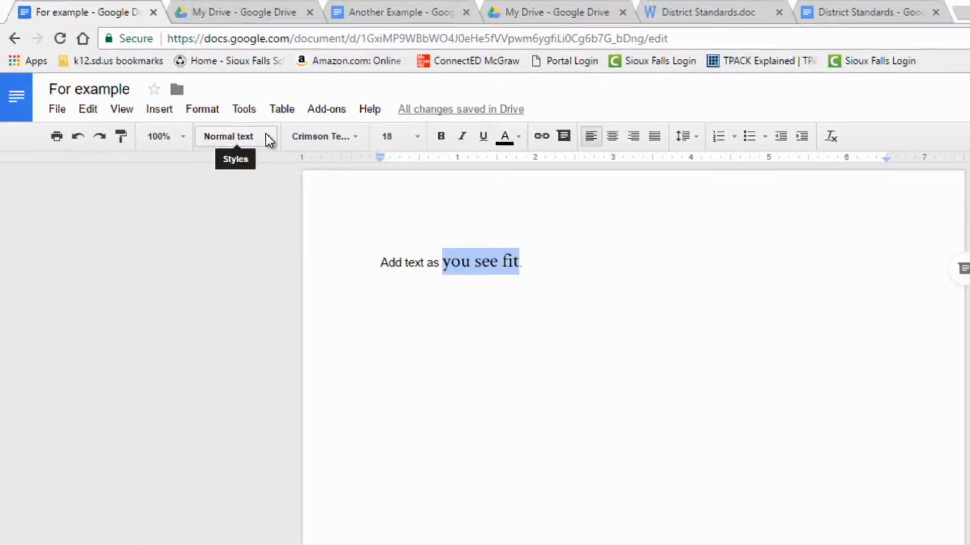
pyautogui.click(269, 140)
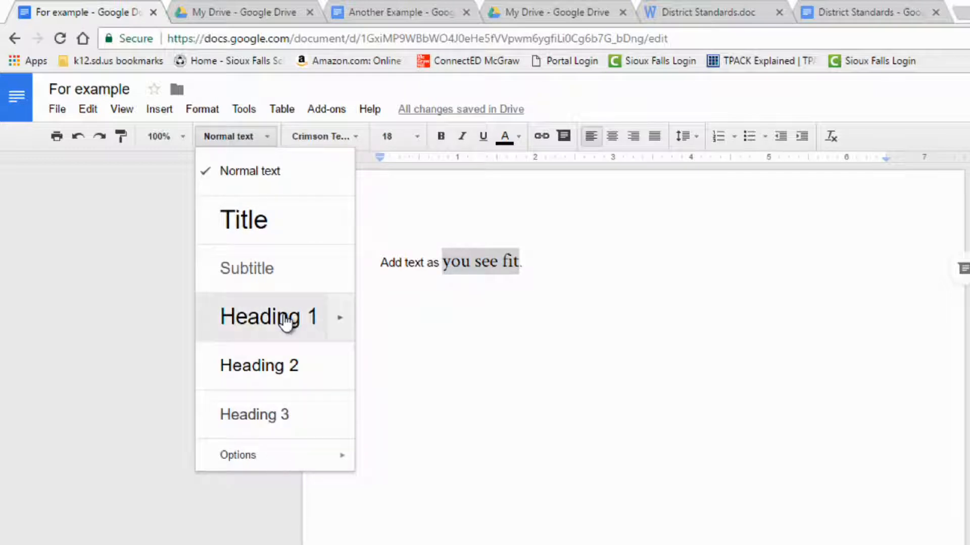
# Dismiss the styles list, set zoom to Fit, and reselect 'you see fit'.
pyautogui.moveTo(285, 455)
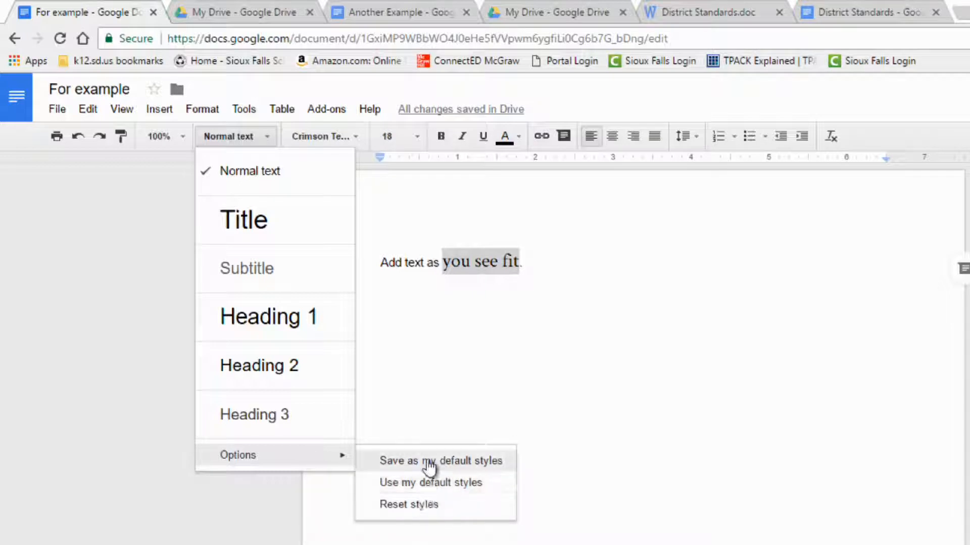
pyautogui.click(412, 302)
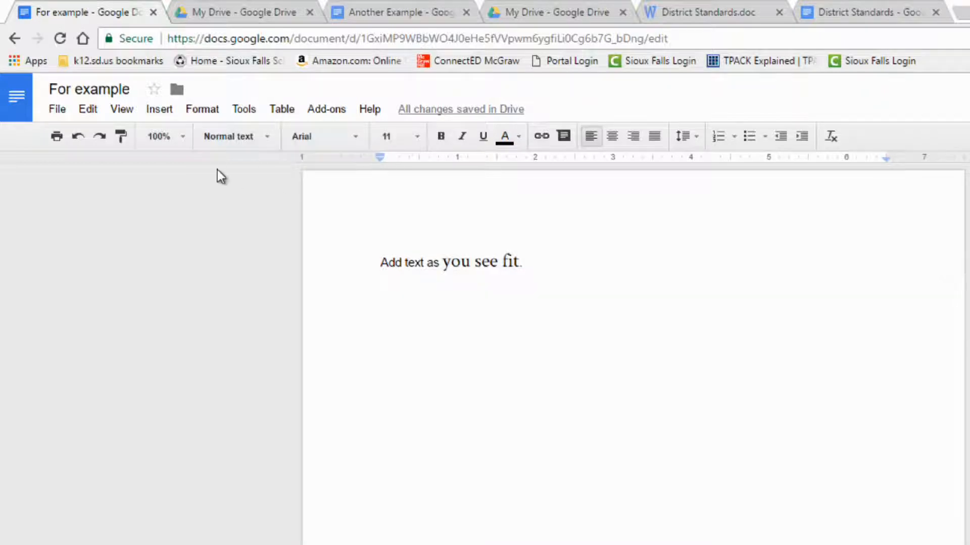
pyautogui.click(183, 135)
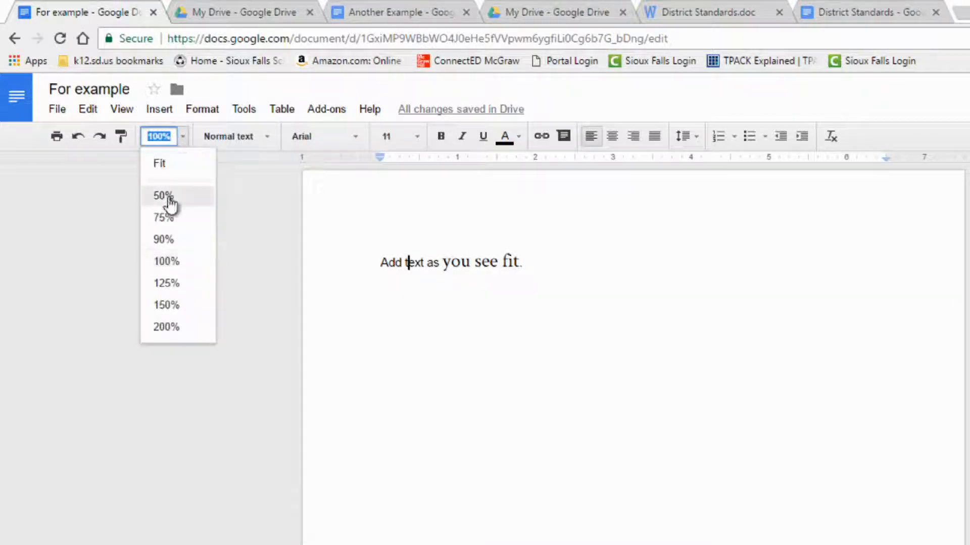
pyautogui.click(159, 163)
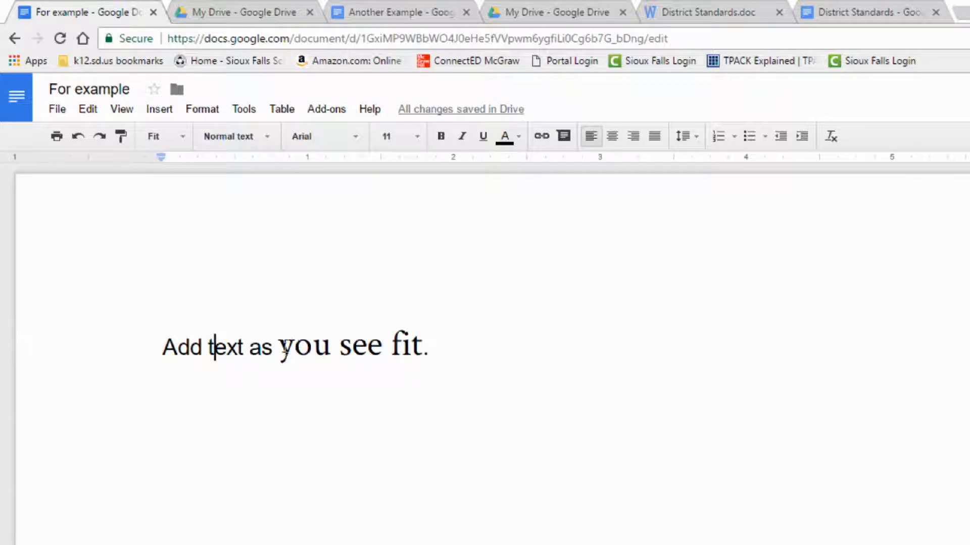
pyautogui.moveTo(279, 347); pyautogui.dragTo(420, 345)
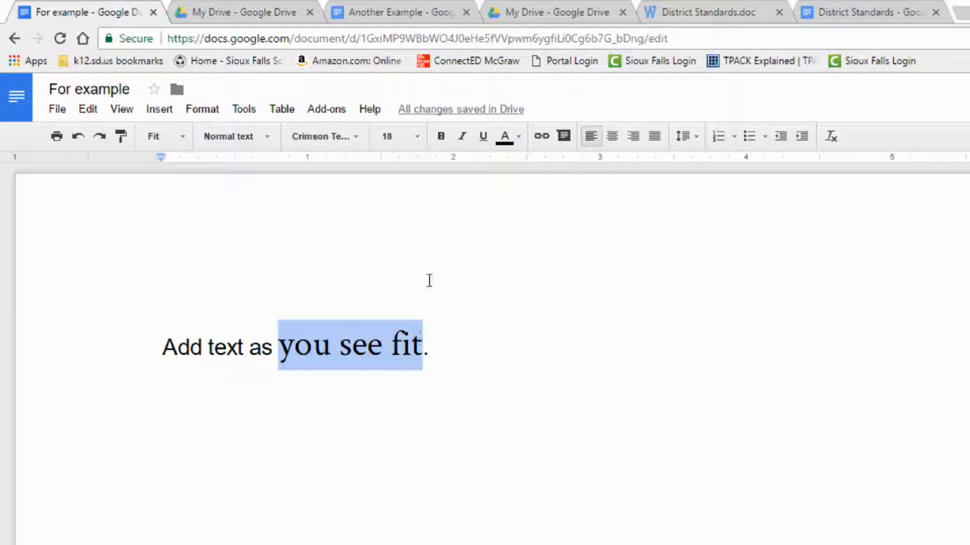
# Colour 'you see fit' red, then toggle bold, italic and underline on and off again.
pyautogui.click(517, 137)
pyautogui.click(528, 218)
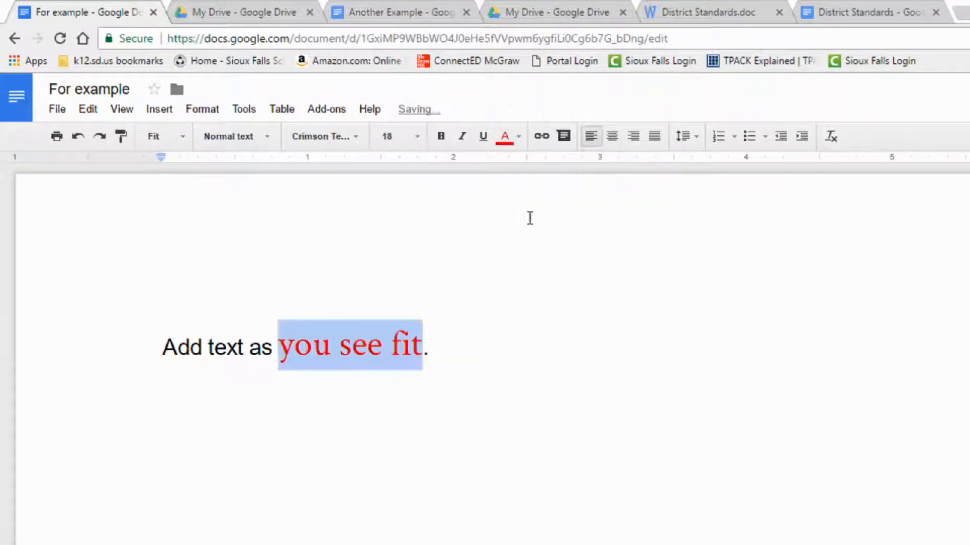
pyautogui.click(441, 137)
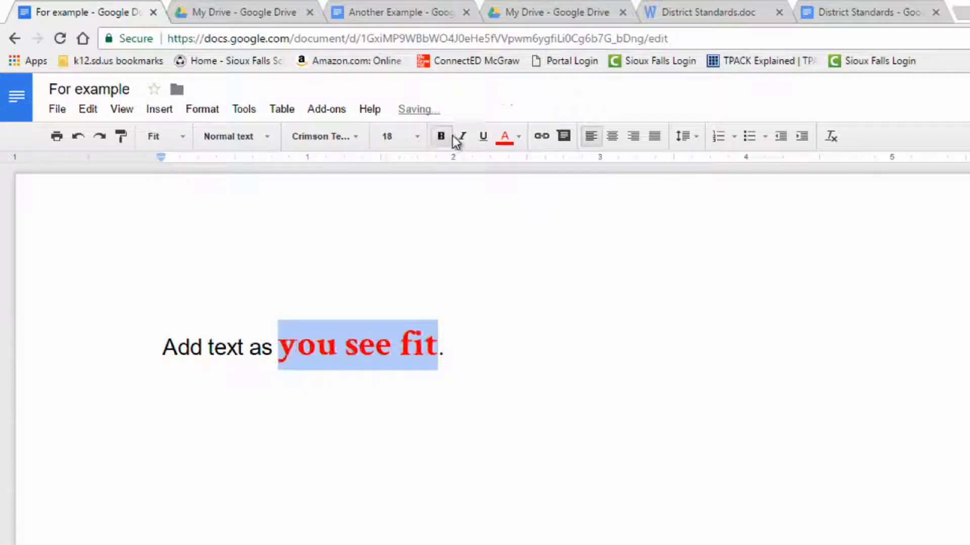
pyautogui.click(462, 136)
pyautogui.click(484, 138)
pyautogui.click(484, 137)
pyautogui.click(462, 137)
pyautogui.click(441, 137)
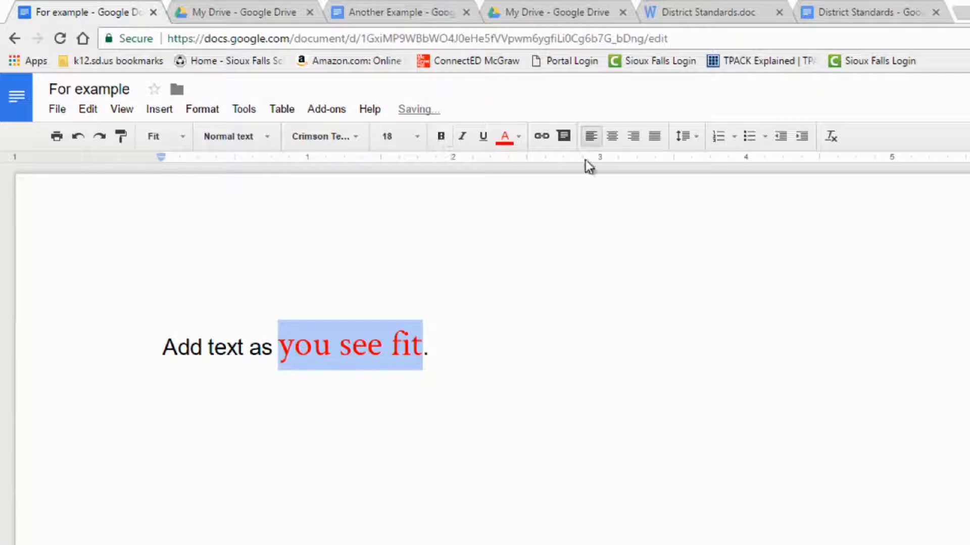
pyautogui.click(540, 137)
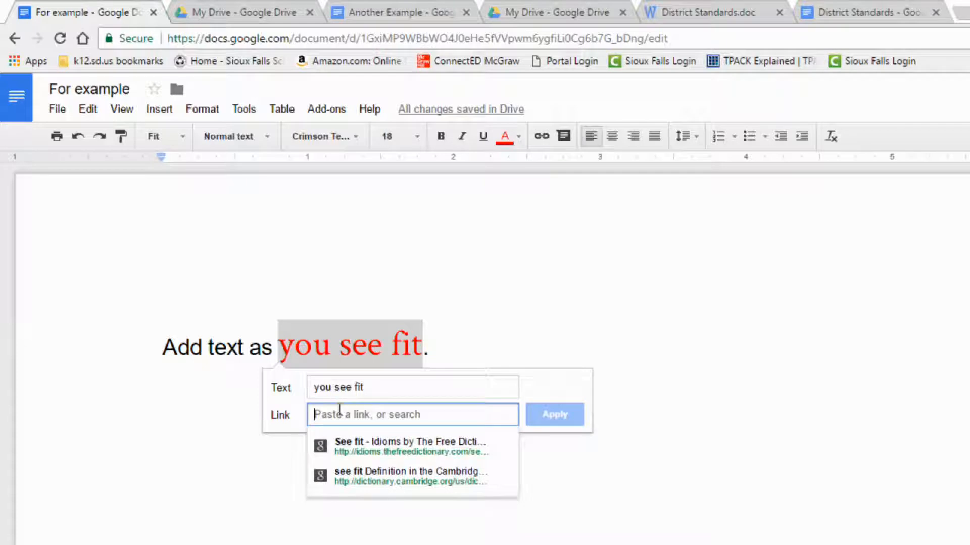
pyautogui.write('ww')
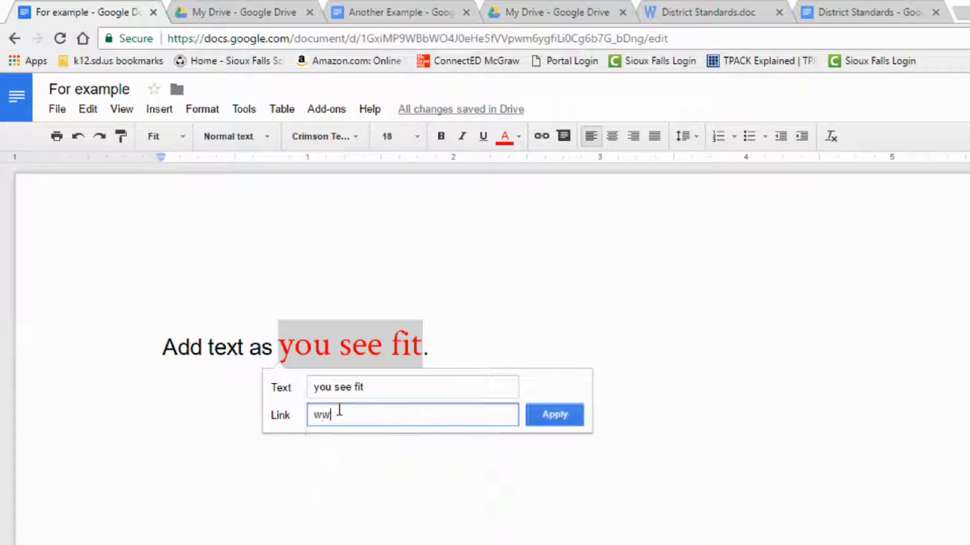
pyautogui.write('w.whatever.com')
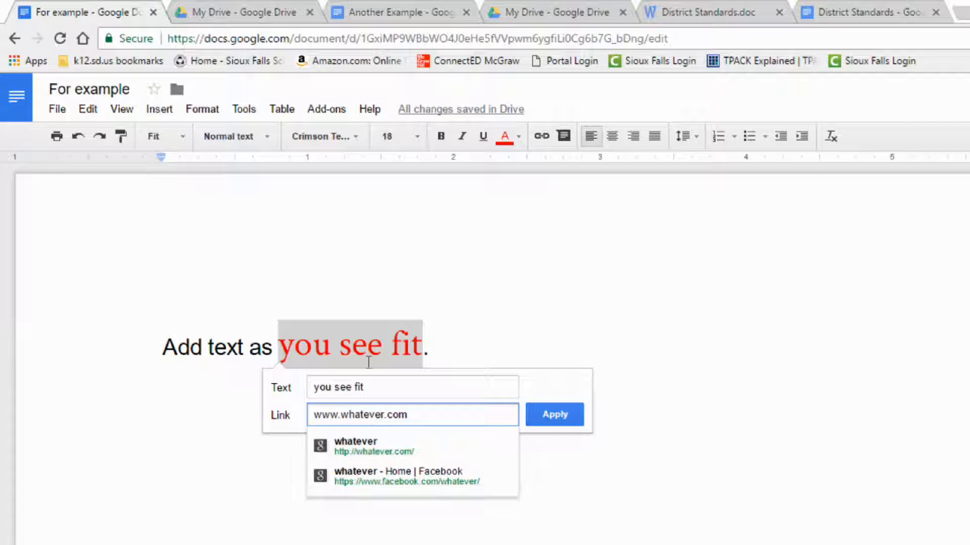
pyautogui.click(492, 343)
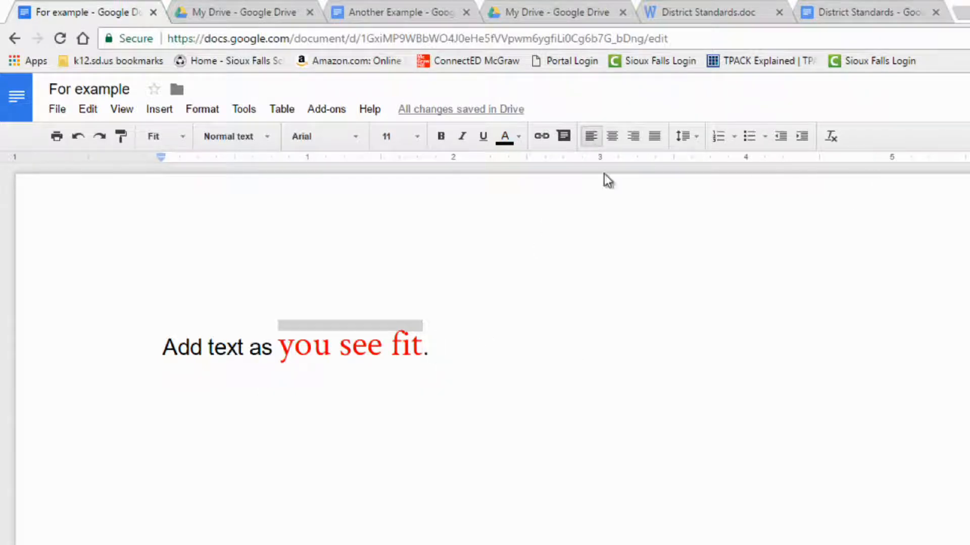
pyautogui.click(695, 137)
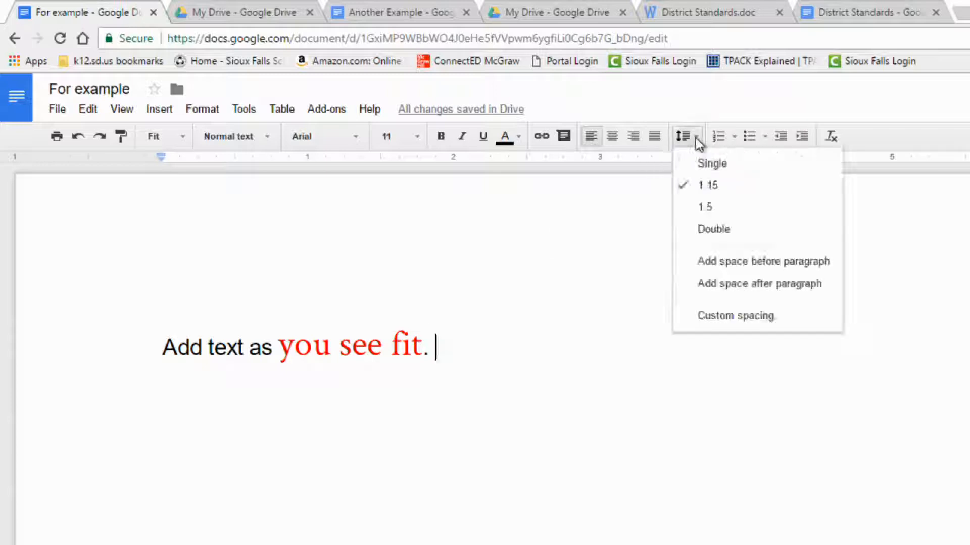
pyautogui.click(695, 138)
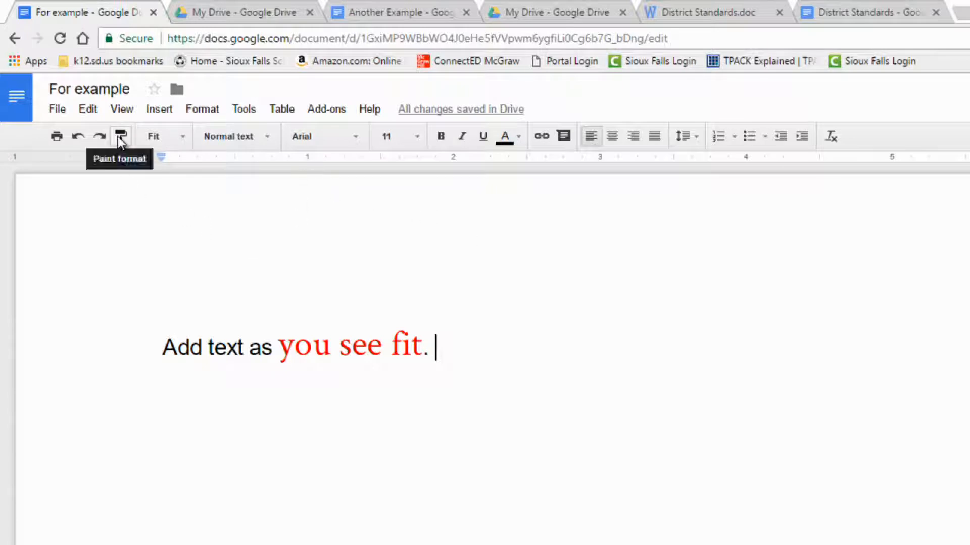
# Make the word 'you' italic and underlined.
pyautogui.moveTo(287, 346); pyautogui.dragTo(331, 346)
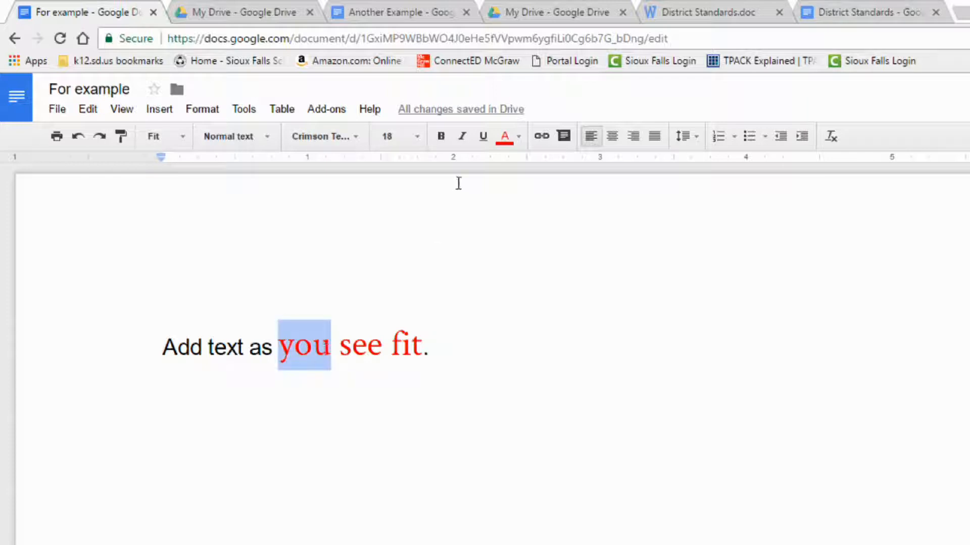
pyautogui.click(463, 136)
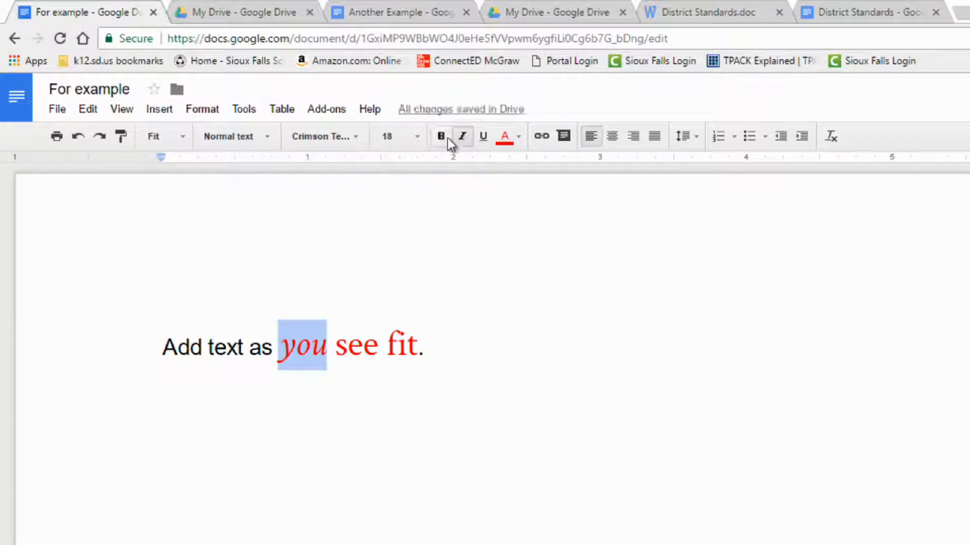
pyautogui.click(483, 137)
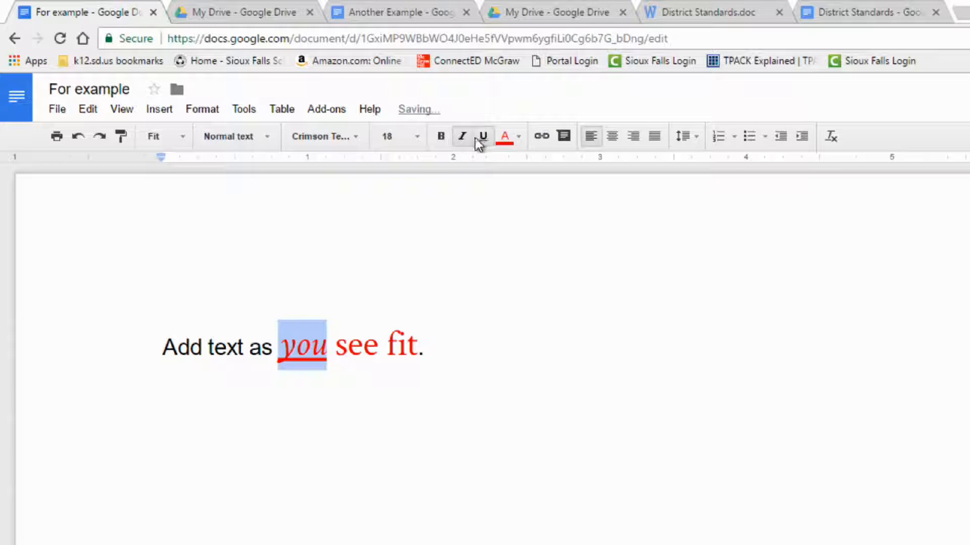
# Paint the style of 'you' onto 'Add text as', then undo back to italic-only 'you'.
pyautogui.click(121, 135)
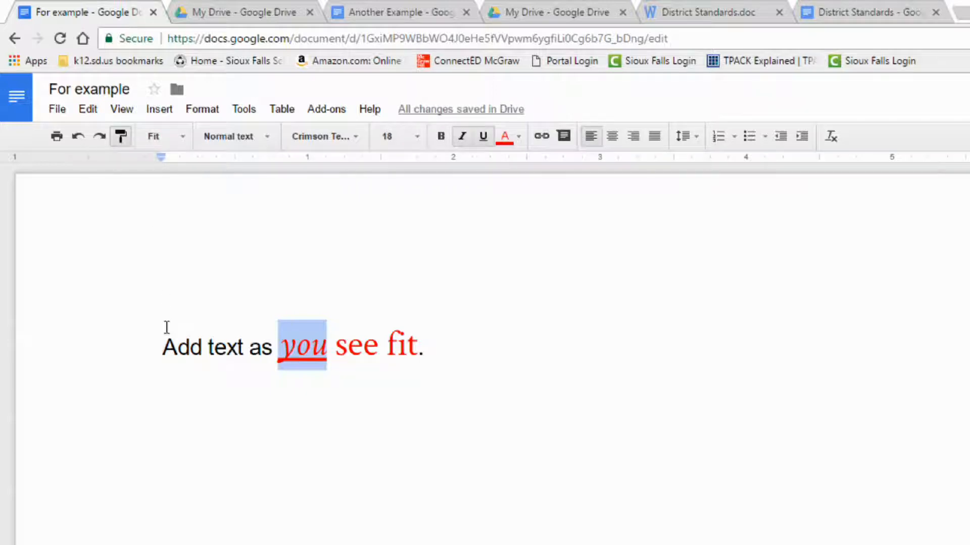
pyautogui.moveTo(162, 347); pyautogui.dragTo(271, 347)
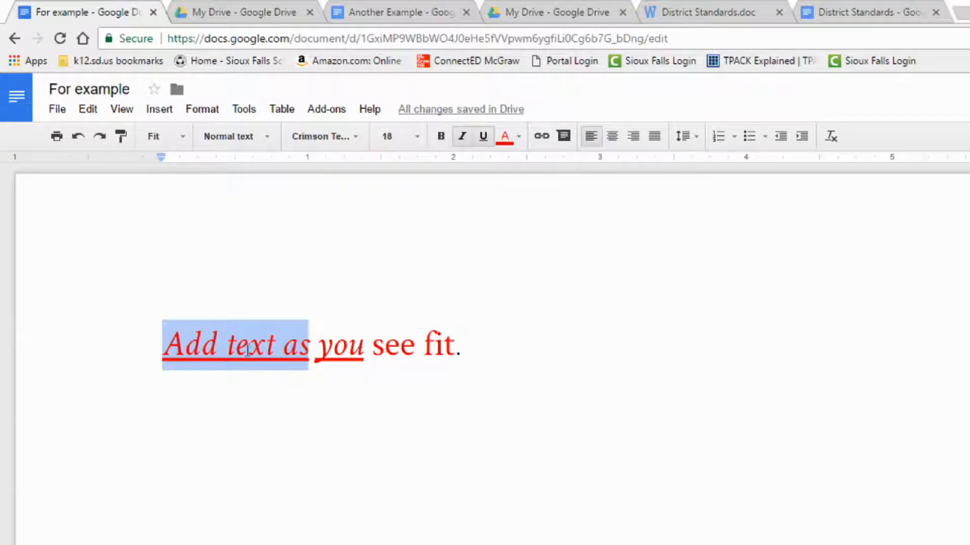
pyautogui.click(121, 140)
pyautogui.click(78, 137)
pyautogui.click(77, 137)
pyautogui.click(77, 137)
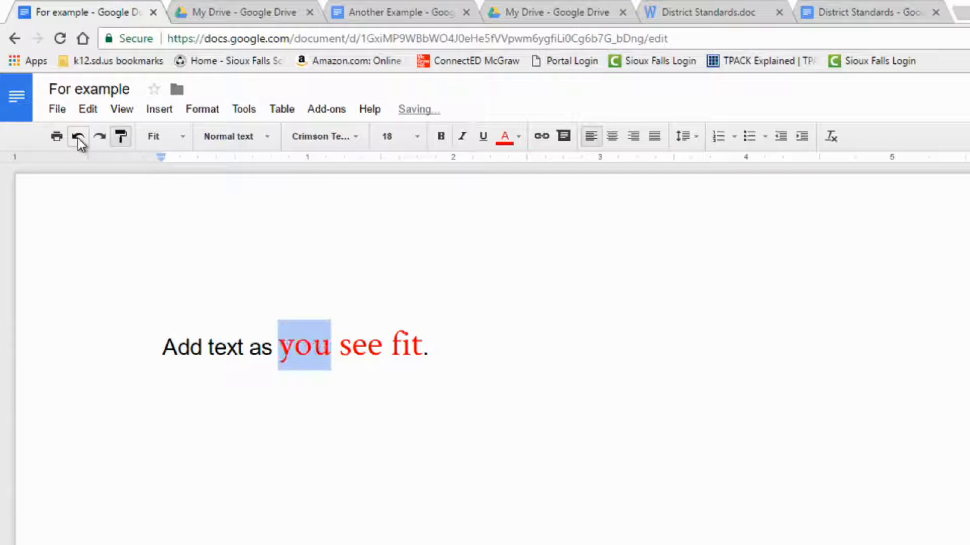
pyautogui.click(99, 138)
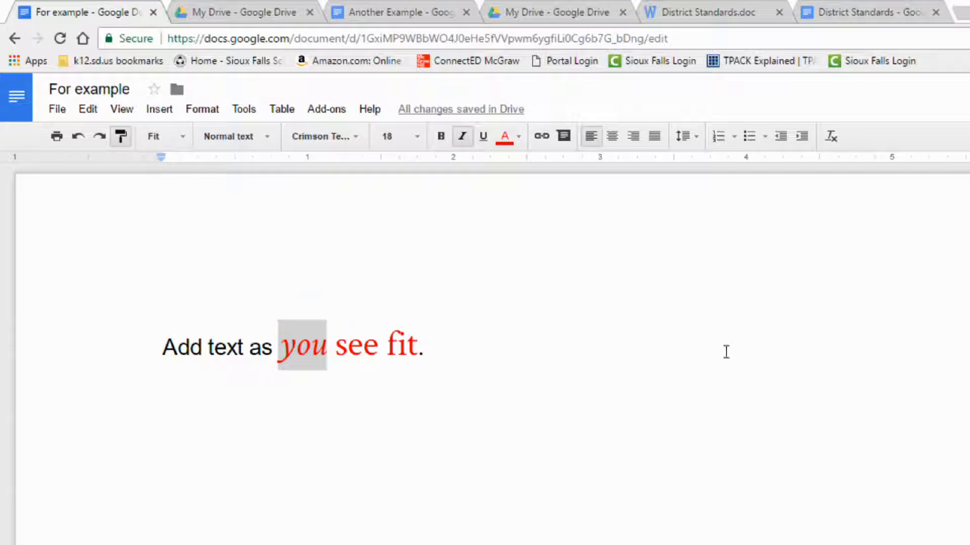
pyautogui.click(490, 351)
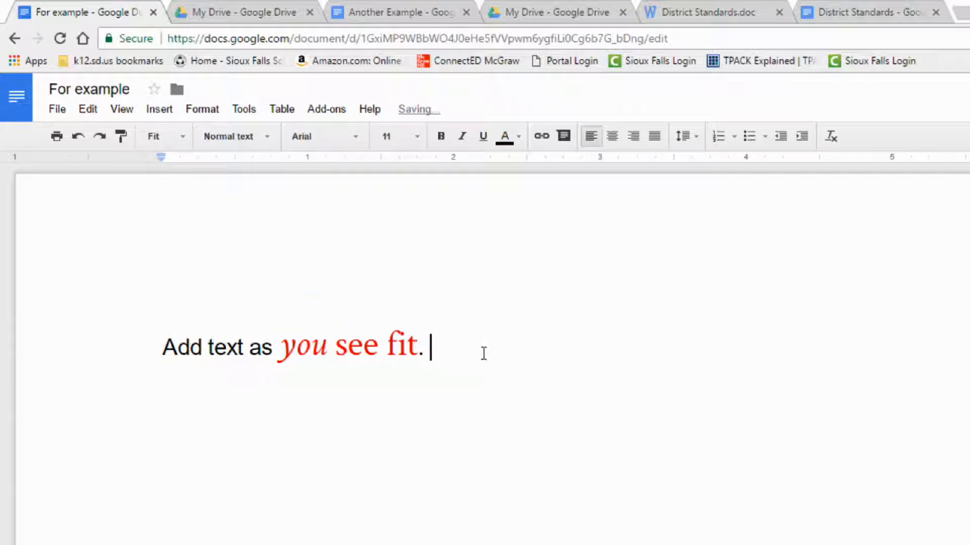
# Add 'The rain in spain falls mainly on the plain.' and 'The quick red over the lazy brown dog.'.
pyautogui.write('The rea')
pyautogui.press('BackSpace')
pyautogui.press('BackSpace')
pyautogui.press('BackSpace')
pyautogui.press('BackSpace')
pyautogui.press('BackSpace')
pyautogui.press('BackSpace')
pyautogui.press('BackSpace')
pyautogui.write('The rai')
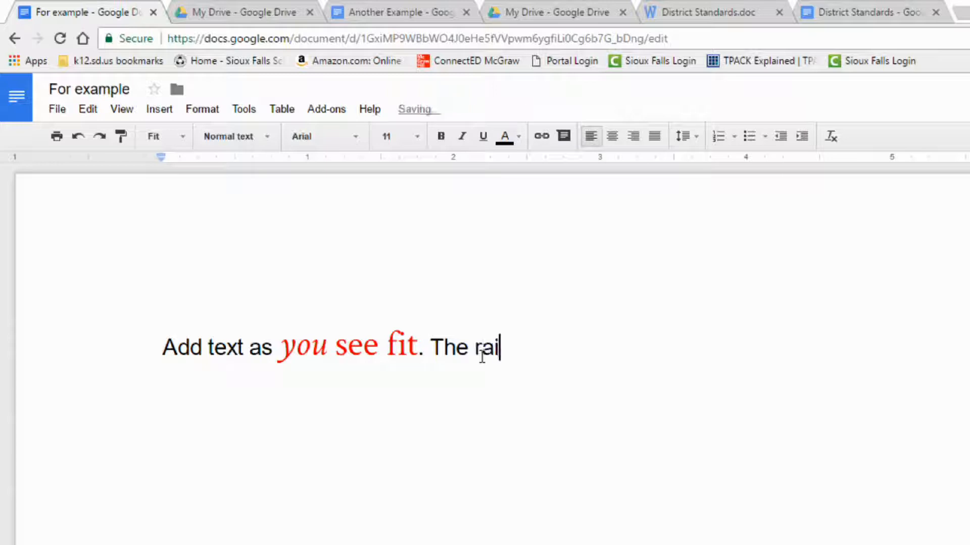
pyautogui.write('n in spain fal')
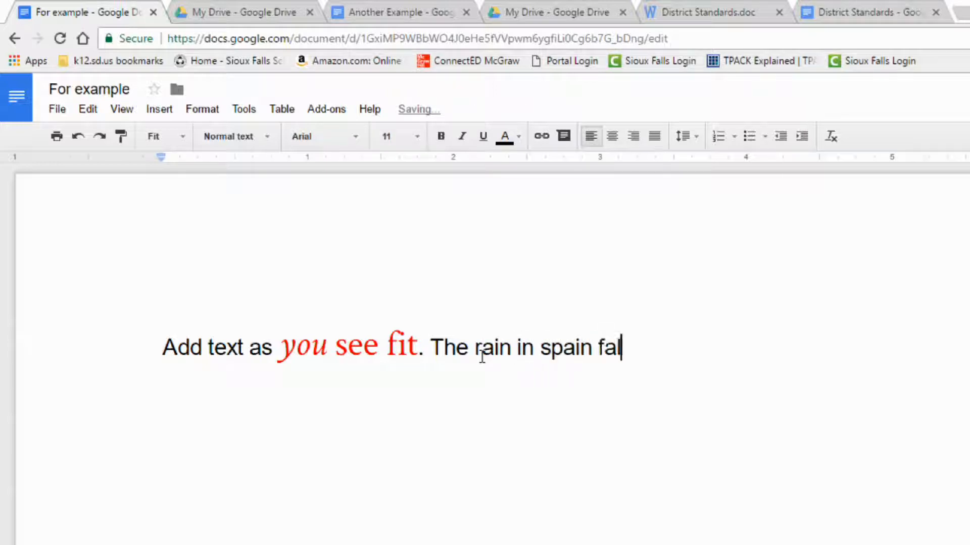
pyautogui.write('ls mainly on th')
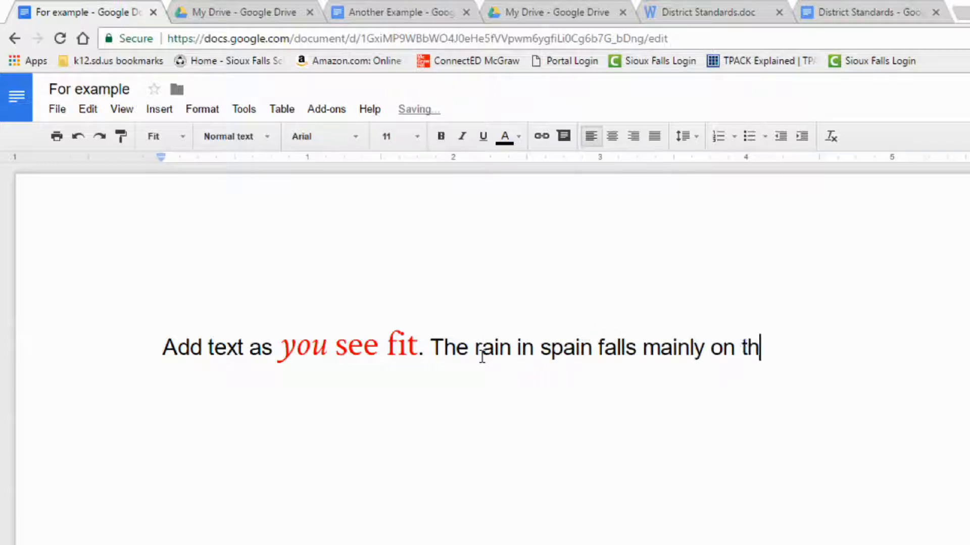
pyautogui.write('e plain.')
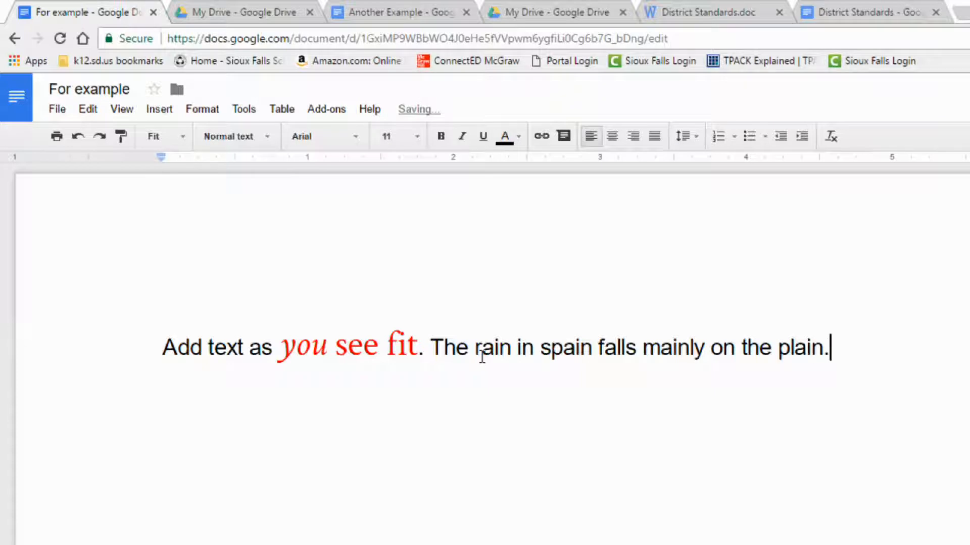
pyautogui.write('The quick b')
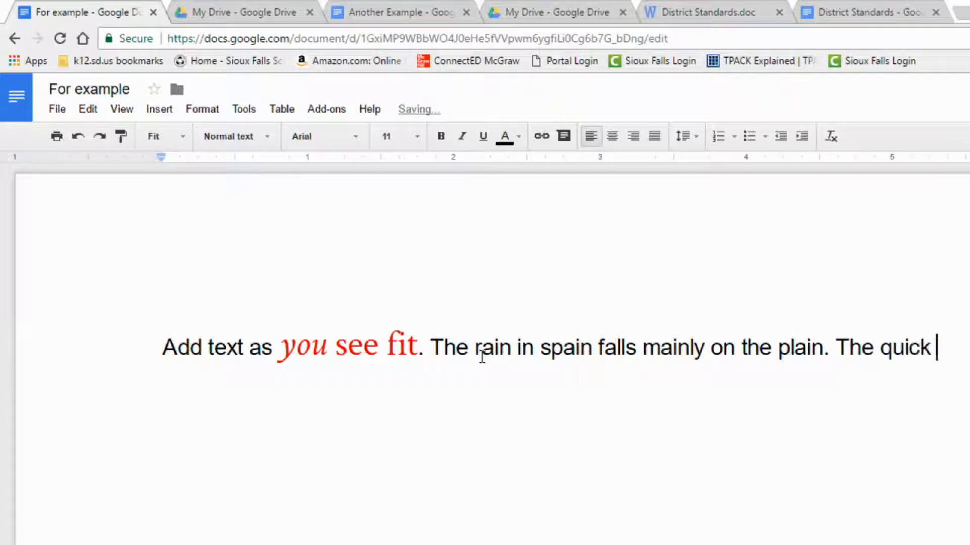
pyautogui.press('BackSpace')
pyautogui.write('red over th')
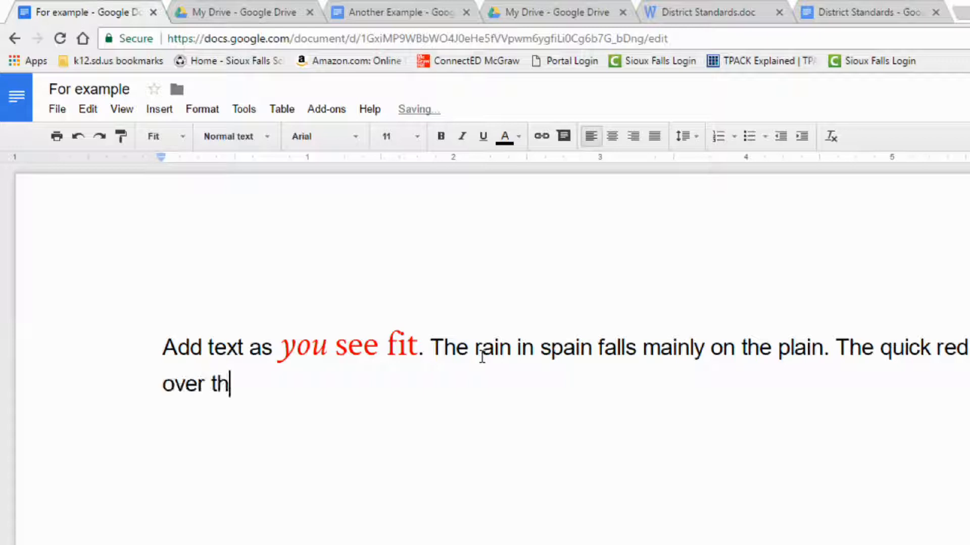
pyautogui.write('e lazy br')
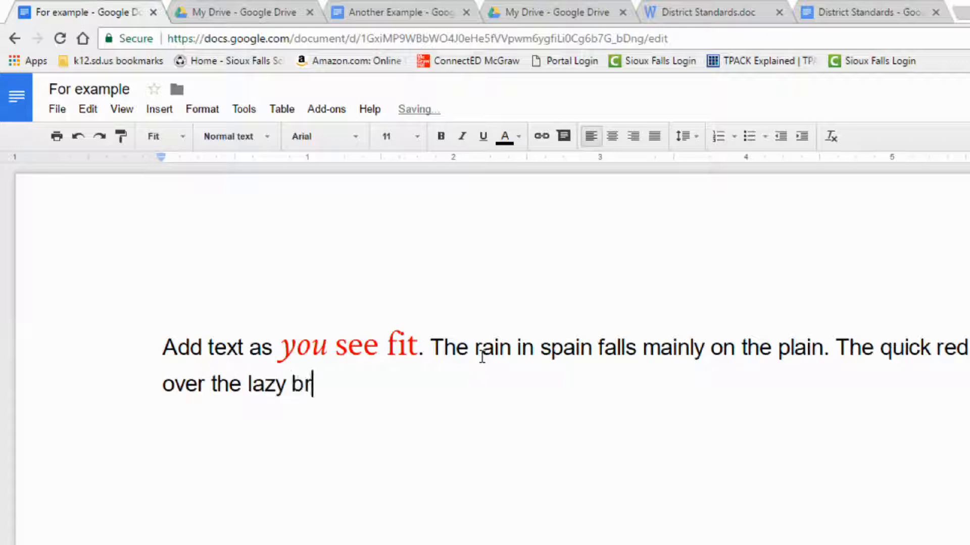
pyautogui.write('own dog.')
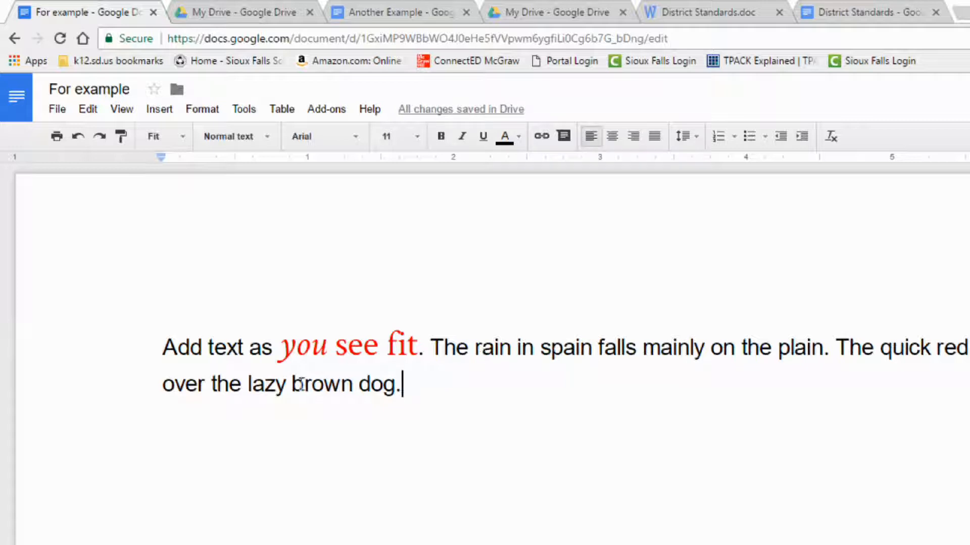
pyautogui.click(163, 348)
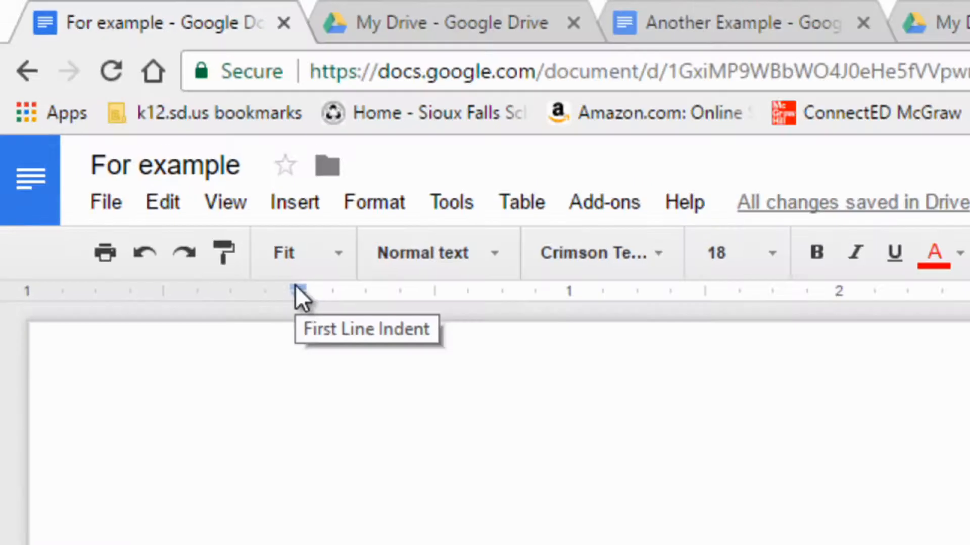
# Indent the paragraph's first line and select the whole paragraph.
pyautogui.moveTo(160, 154); pyautogui.dragTo(162, 154)
pyautogui.moveTo(298, 286)
pyautogui.mouseDown()
pyautogui.moveTo(316, 298)
pyautogui.moveTo(435, 300)
pyautogui.mouseUp()
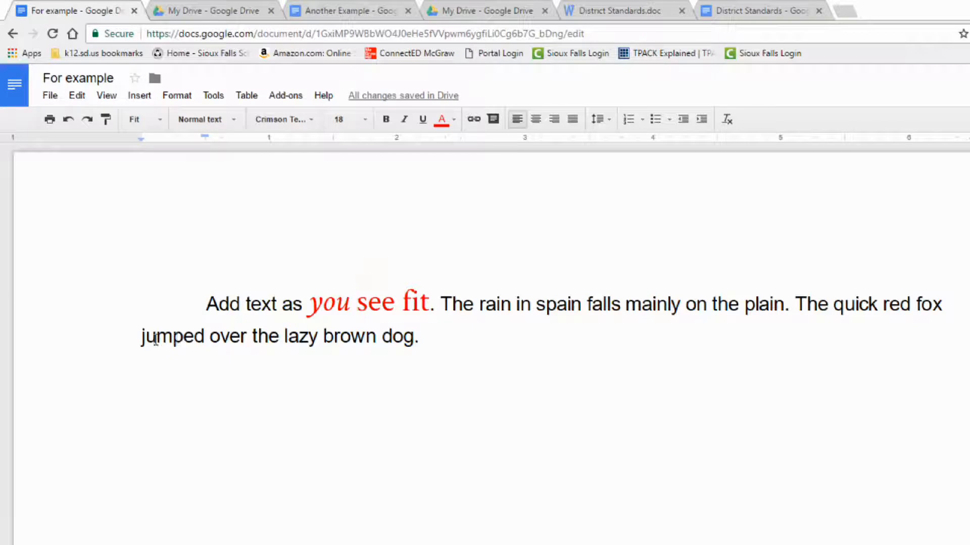
pyautogui.doubleClick(426, 338)
pyautogui.click(425, 338)
pyautogui.moveTo(207, 303); pyautogui.dragTo(437, 350)
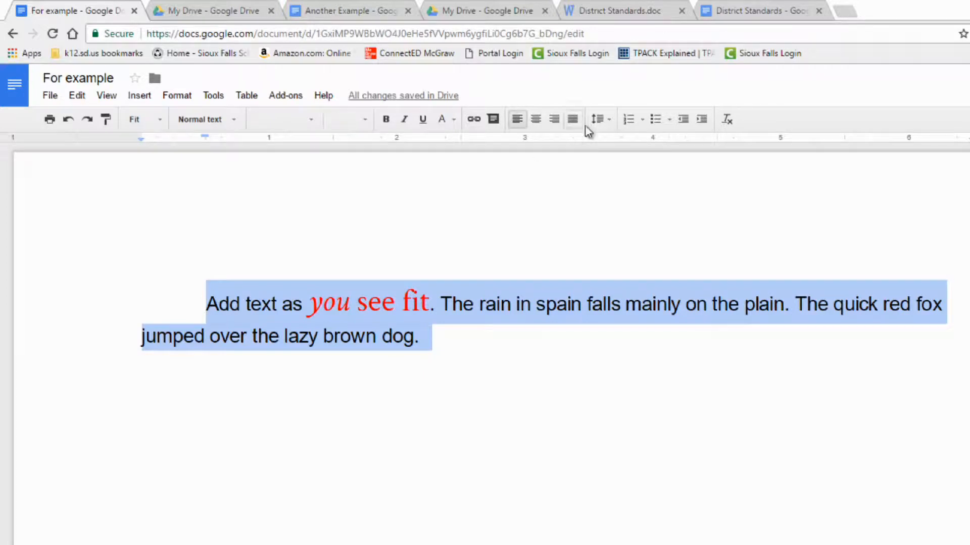
# Try 1.5, single and double line spacing, leaving it double, and open Custom spacing.
pyautogui.click(608, 121)
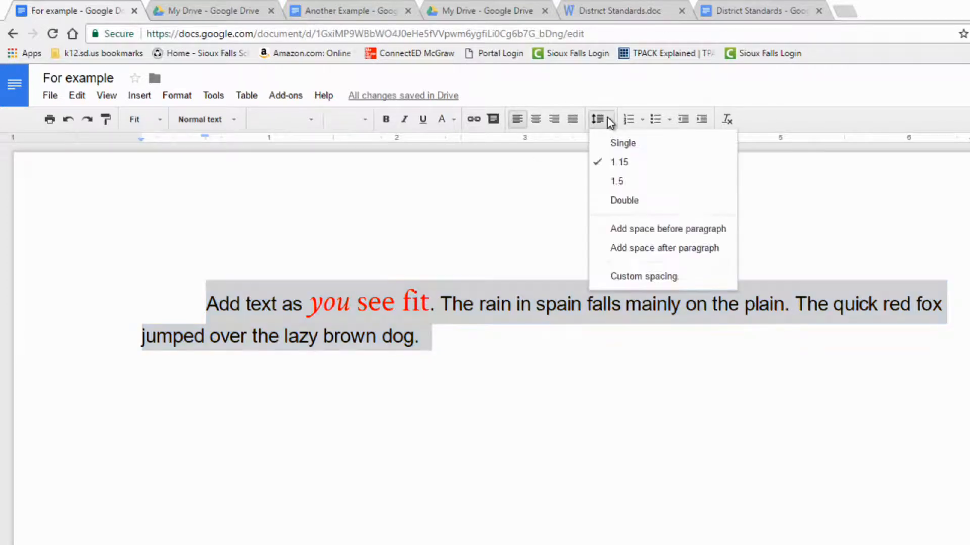
pyautogui.click(617, 181)
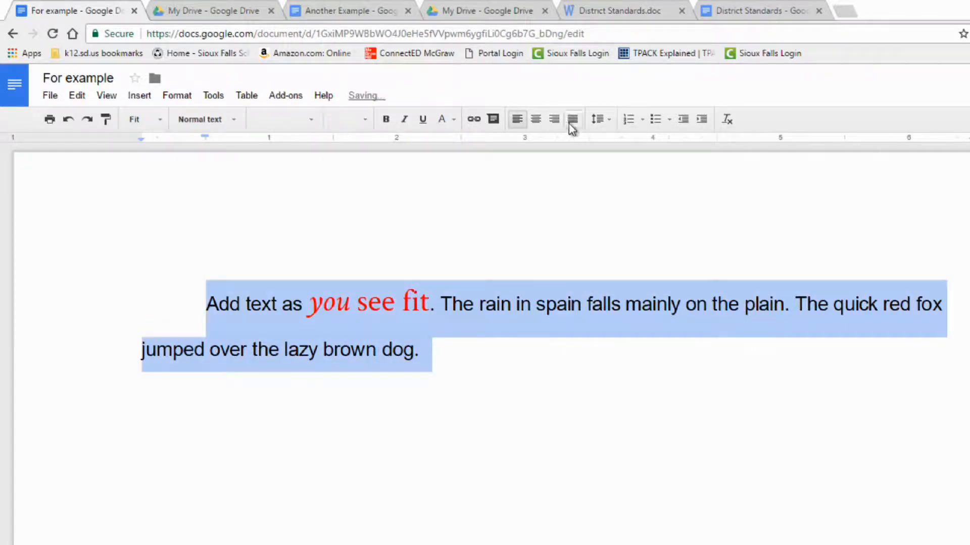
pyautogui.click(599, 120)
pyautogui.click(611, 145)
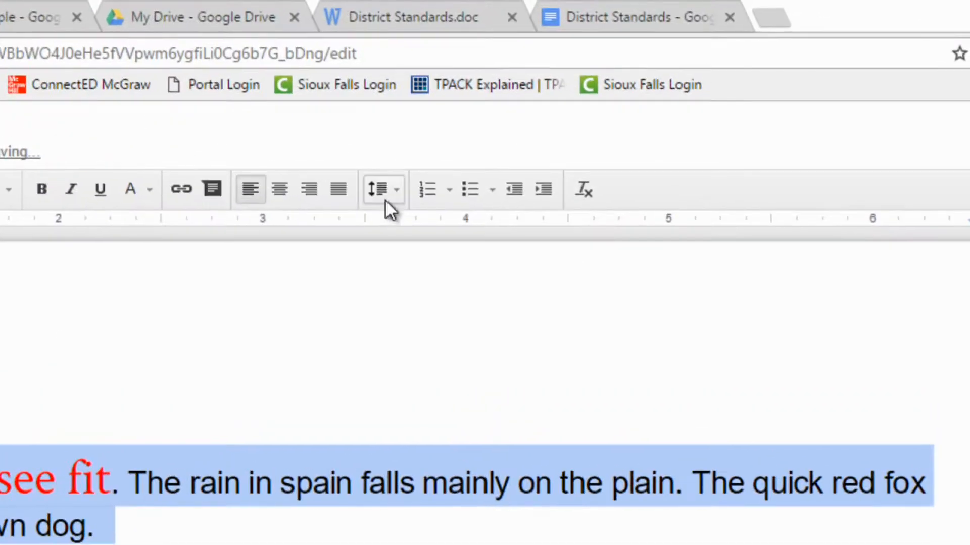
pyautogui.click(485, 160)
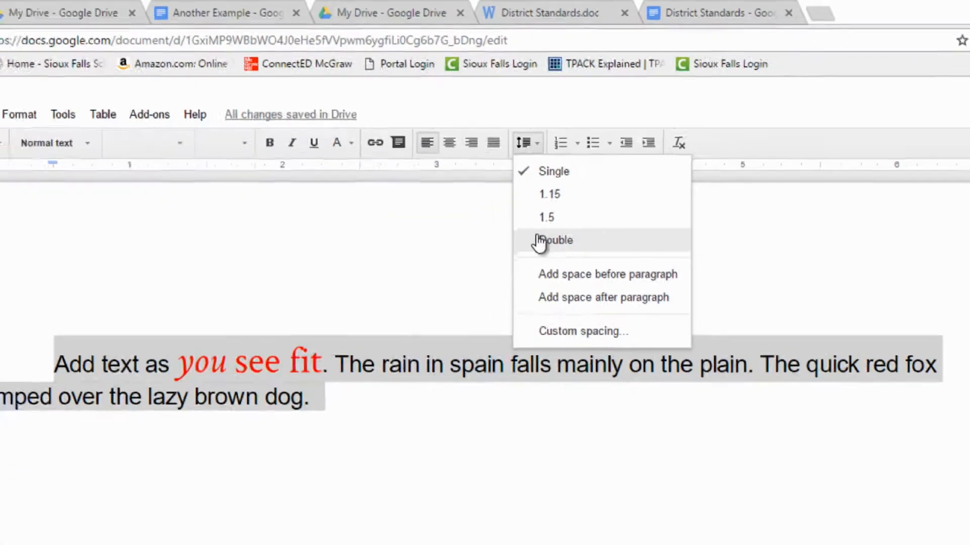
pyautogui.click(417, 308)
pyautogui.click(399, 183)
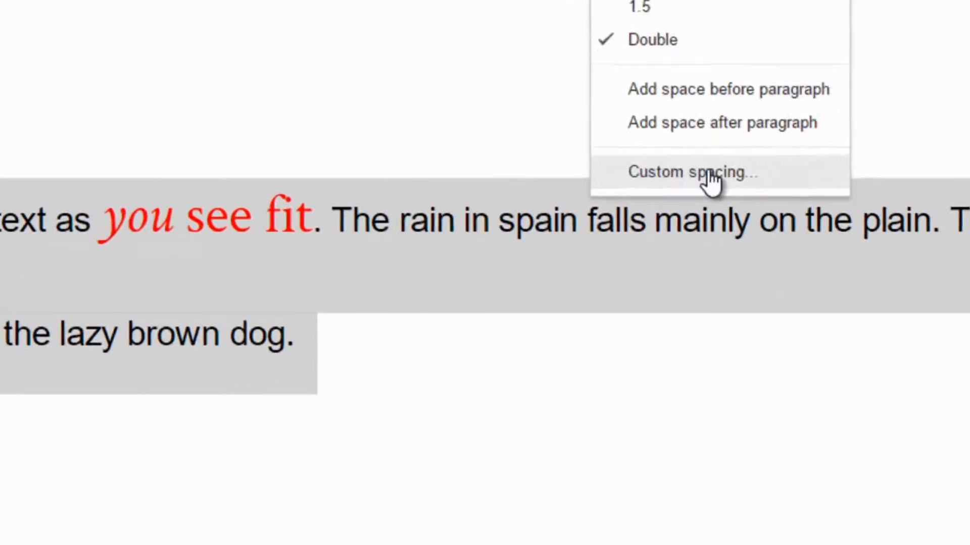
pyautogui.click(621, 308)
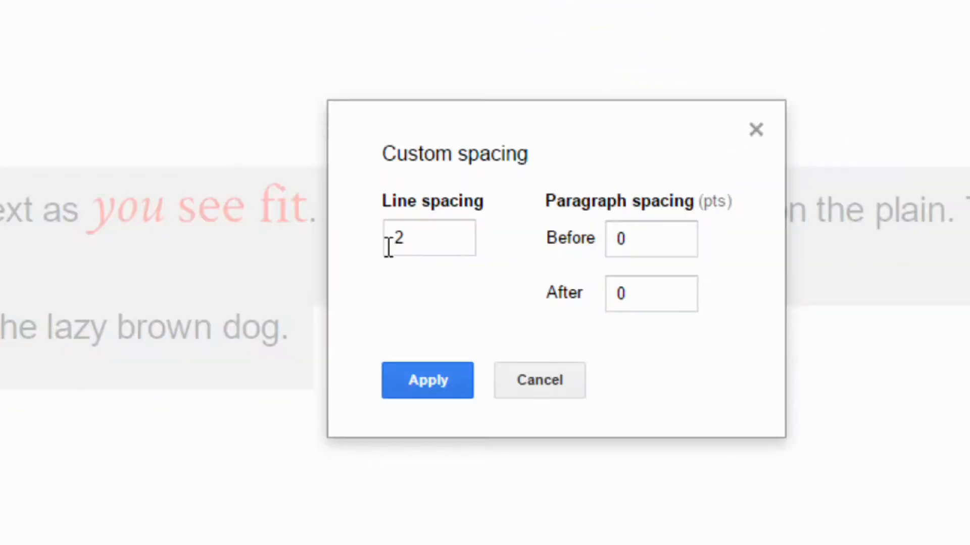
# Cancel the Custom spacing dialog showing 2, then set the paragraph to Single spacing.
pyautogui.click(407, 237)
pyautogui.moveTo(406, 238); pyautogui.dragTo(394, 239)
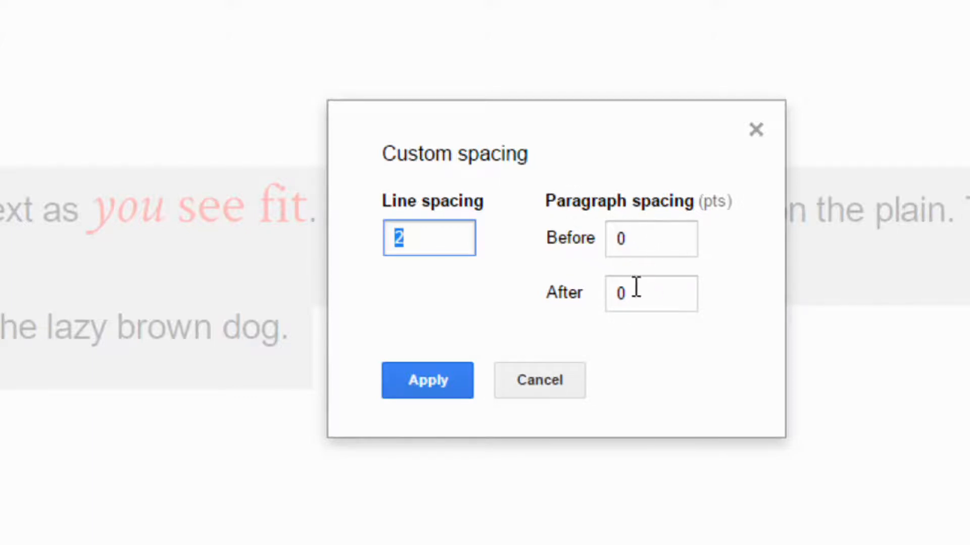
pyautogui.click(540, 379)
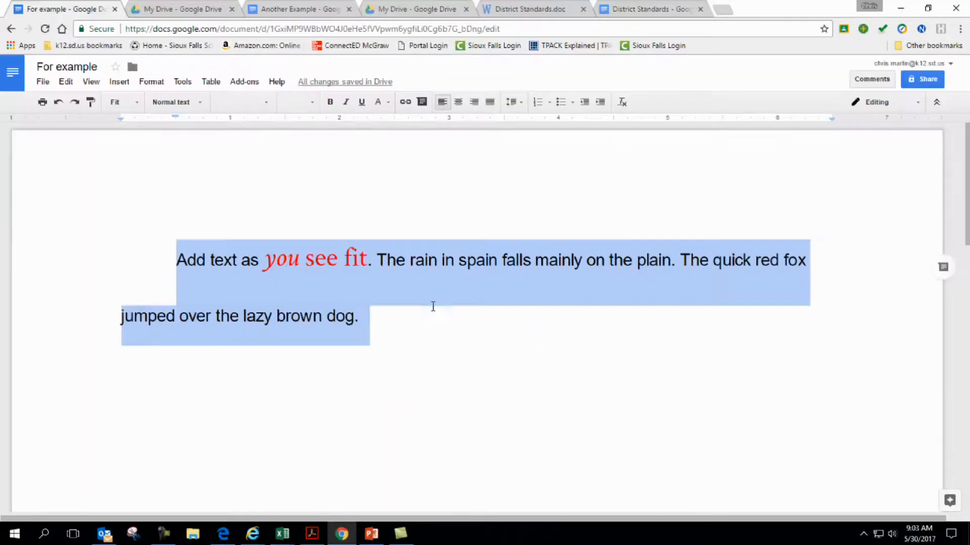
pyautogui.click(512, 102)
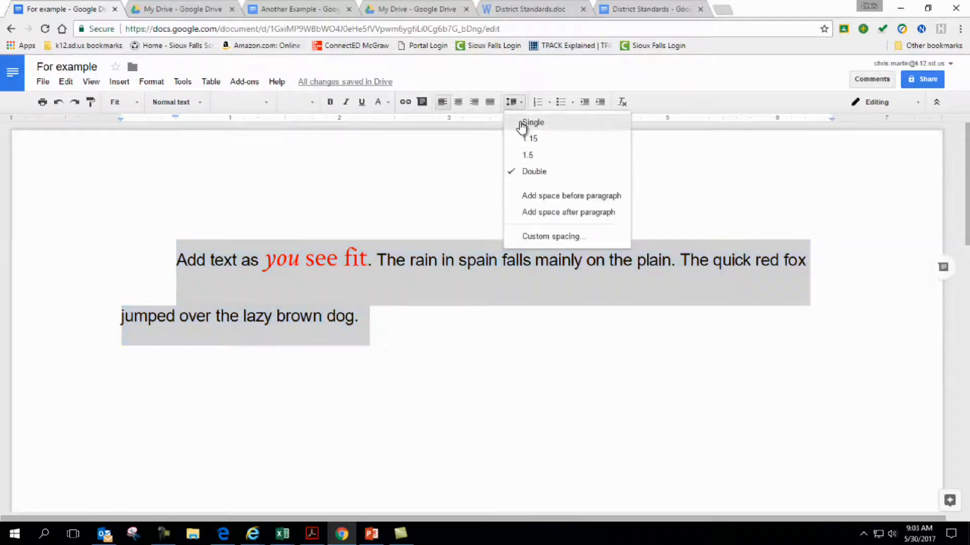
pyautogui.click(521, 123)
pyautogui.click(384, 282)
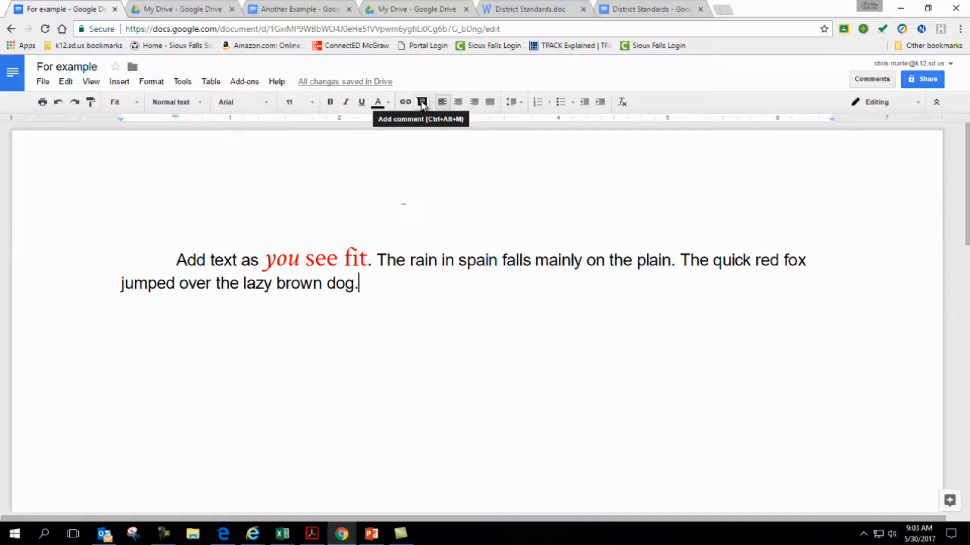
# Post the comment 'Hey, Spain is capitalized!' on the word 'spain'.
pyautogui.doubleClick(461, 262)
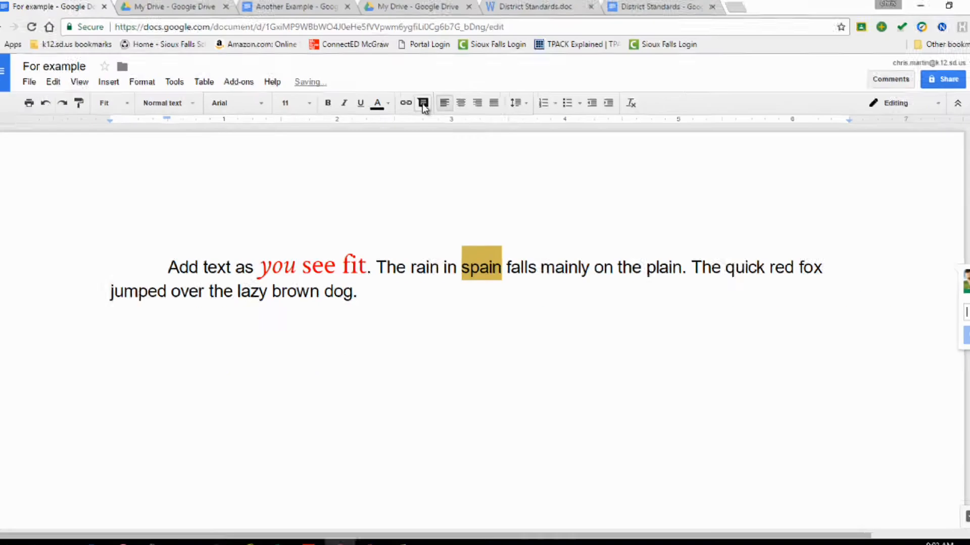
pyautogui.click(640, 226)
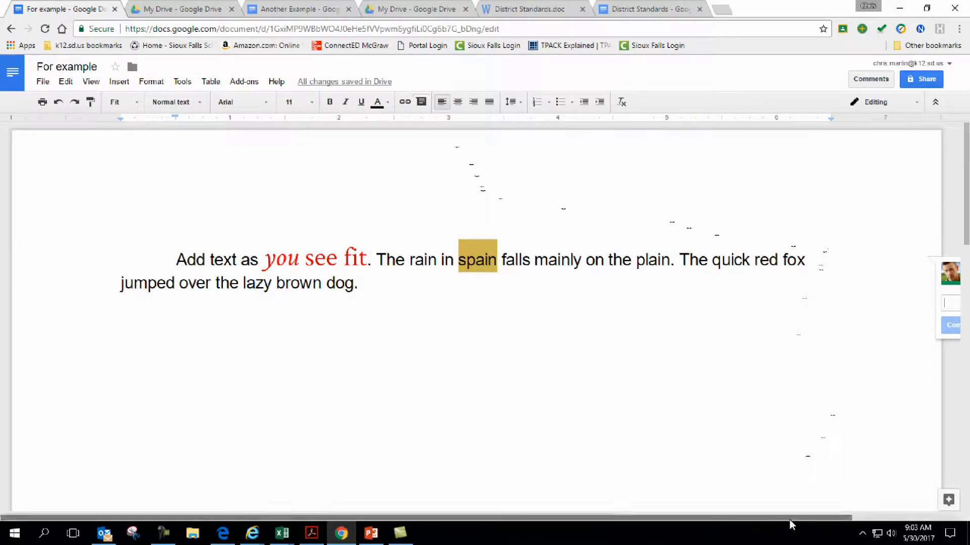
pyautogui.moveTo(795, 517); pyautogui.dragTo(916, 518)
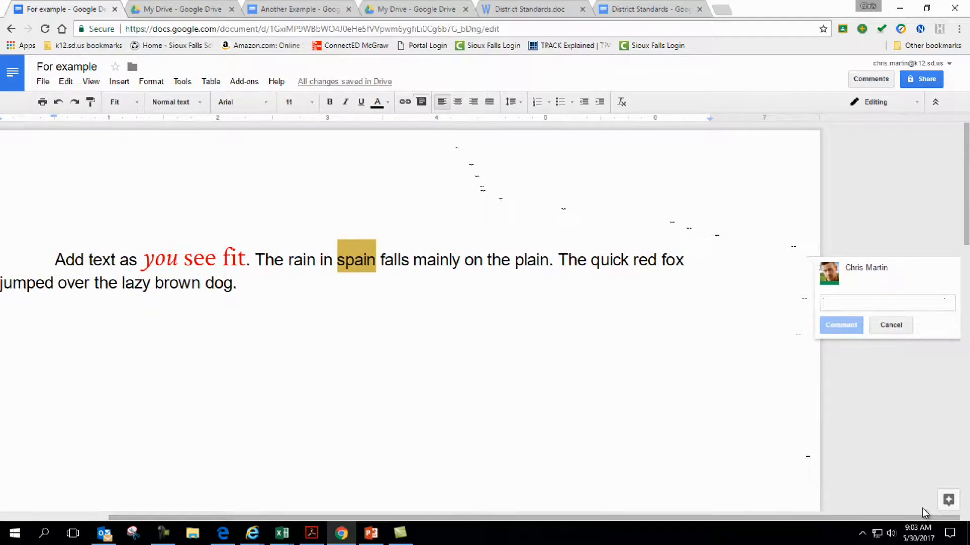
pyautogui.write('hey')
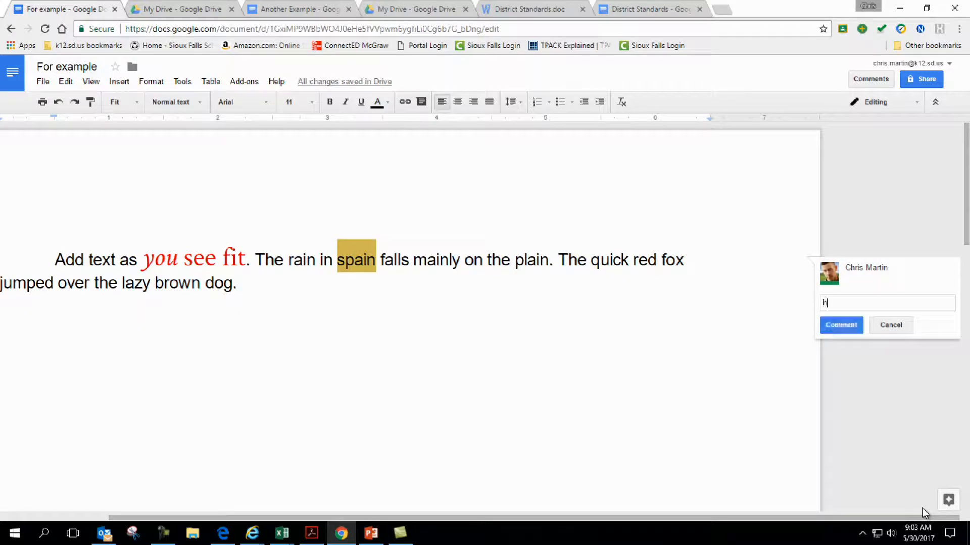
pyautogui.press('BackSpace')
pyautogui.write('H')
pyautogui.press('Return')
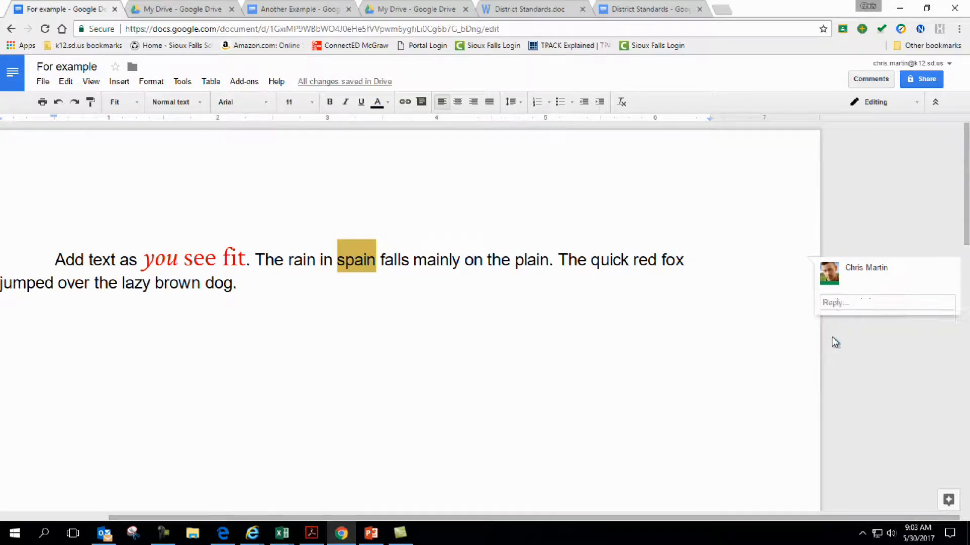
pyautogui.click(835, 337)
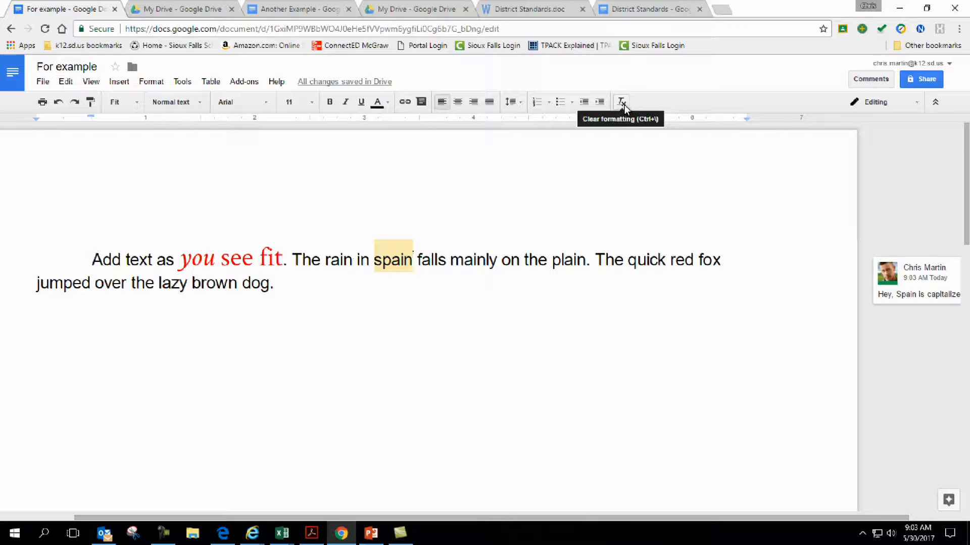
# Reset 'you see fit' to plain 11-point Arial, then try center alignment and return to left alignment.
pyautogui.moveTo(281, 257); pyautogui.dragTo(178, 261)
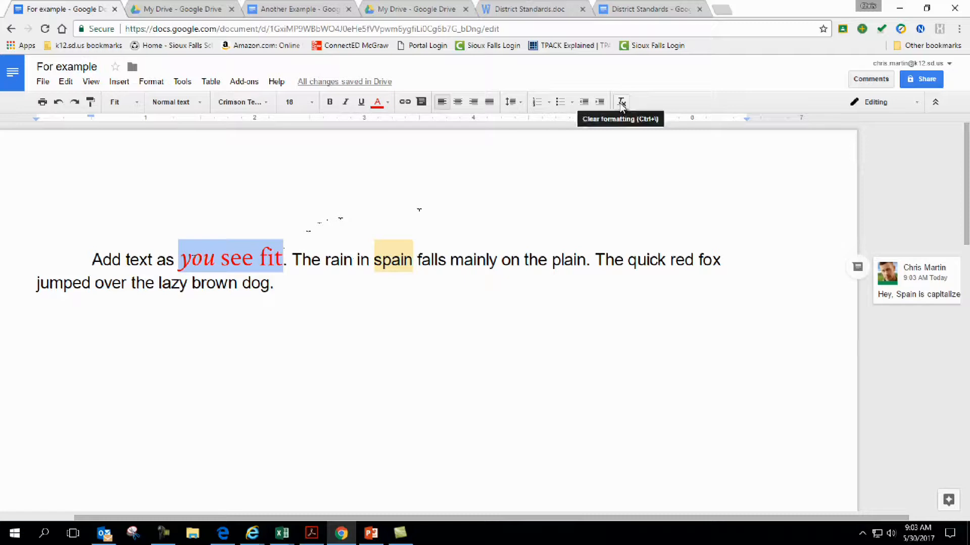
pyautogui.click(622, 103)
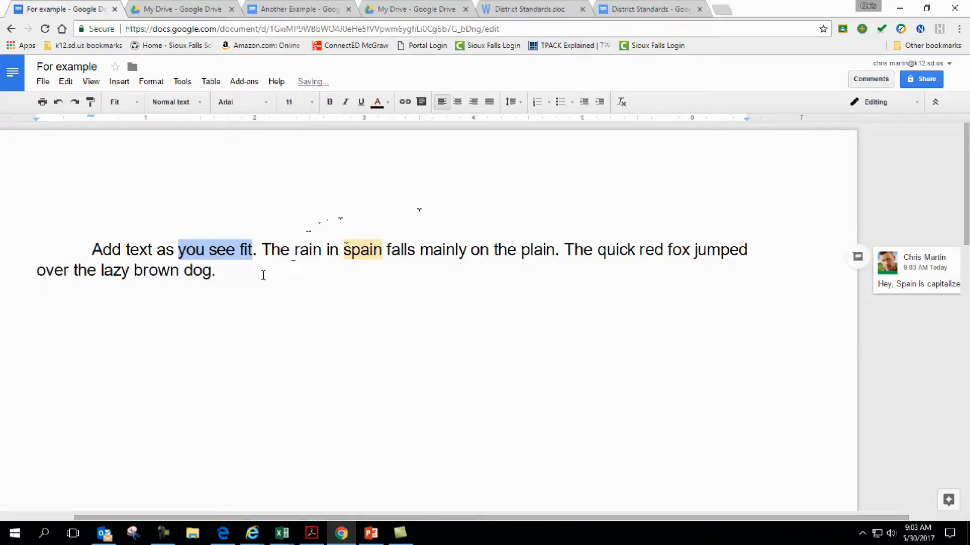
pyautogui.click(263, 272)
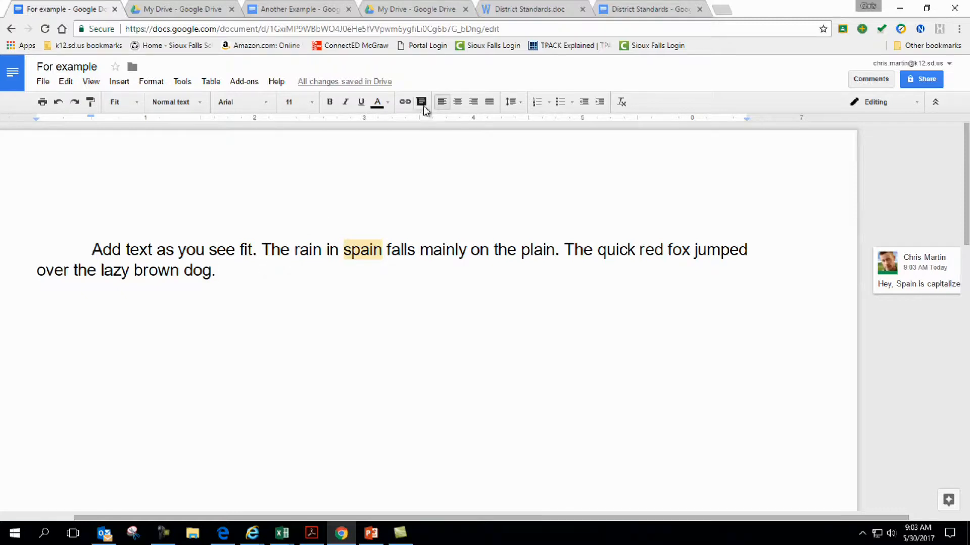
pyautogui.click(458, 103)
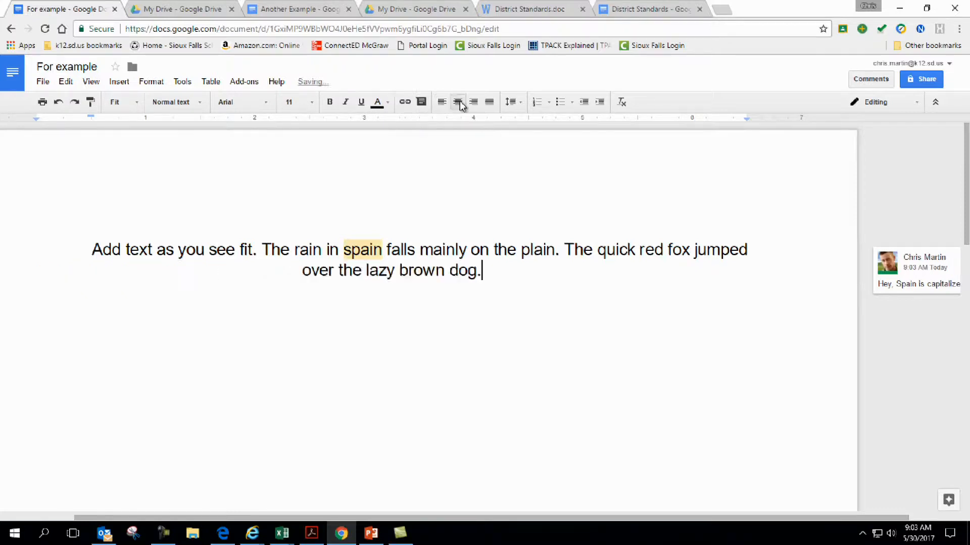
pyautogui.click(446, 103)
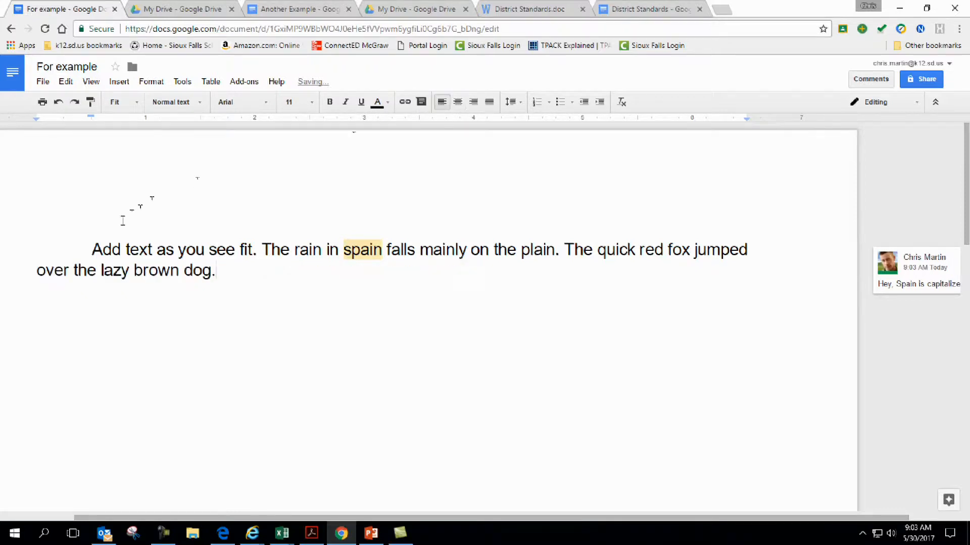